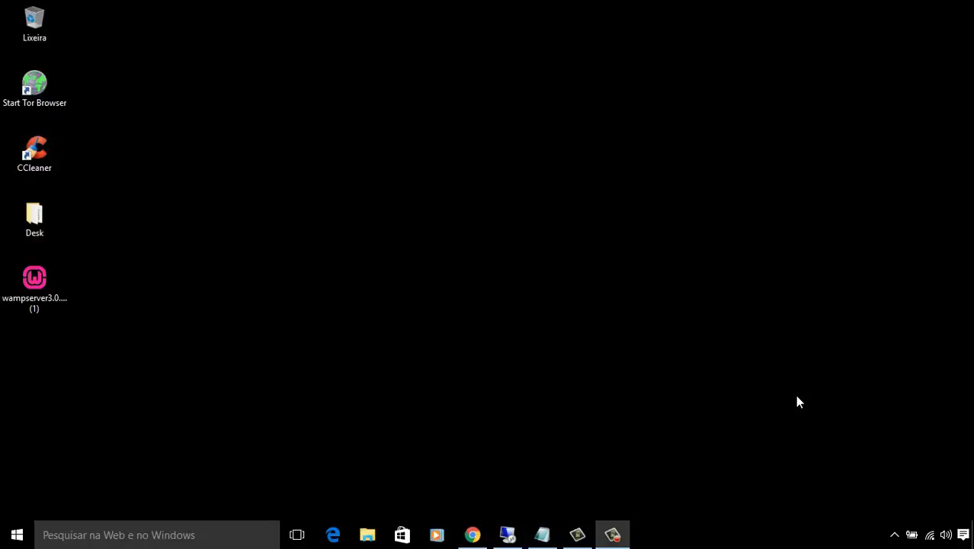
Open Chrome and load the wampserver.com website.
{"action": "left_click", "coordinate": [474, 535]}
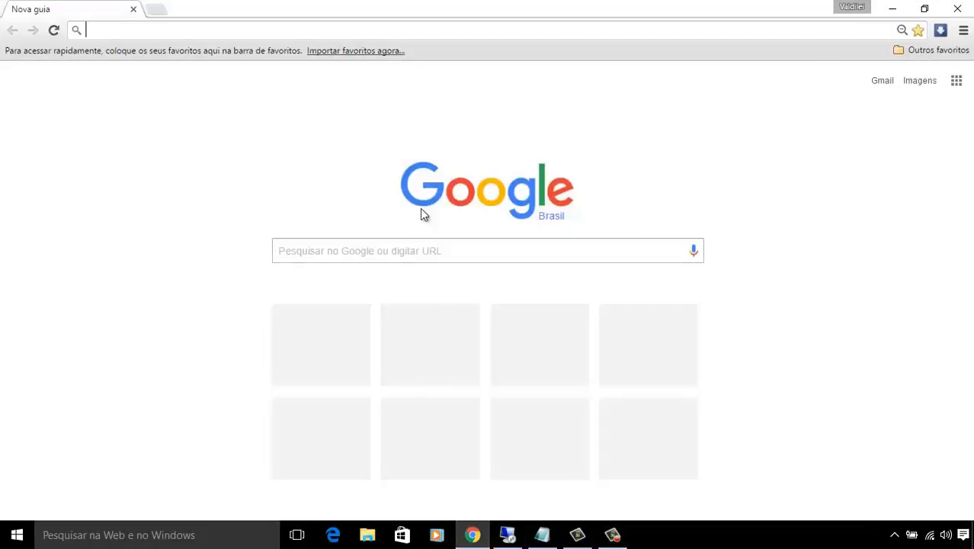
{"action": "left_click", "coordinate": [468, 31]}
{"action": "type", "text": "wamps"}
{"action": "key", "text": "Return"}
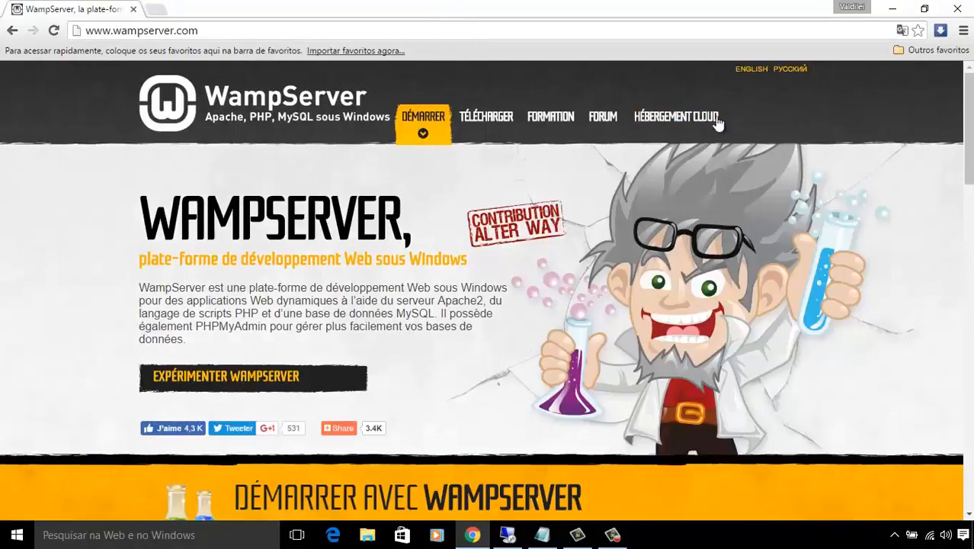
Switch the WampServer site to English and jump to its Downloads section.
{"action": "left_click", "coordinate": [750, 70]}
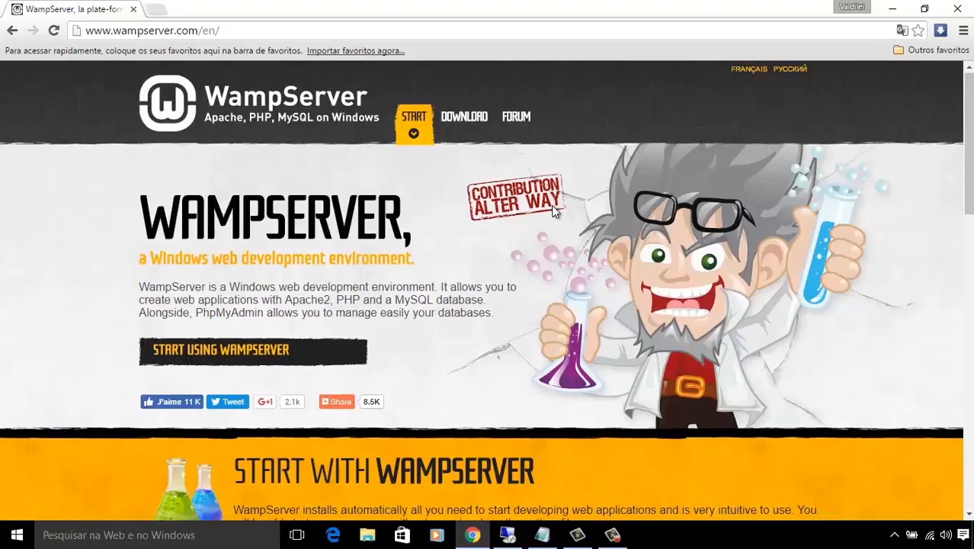
{"action": "scroll", "coordinate": [550, 214], "scroll_direction": "down", "scroll_amount": 3}
{"action": "scroll", "coordinate": [553, 211], "scroll_direction": "up", "scroll_amount": 2}
{"action": "scroll", "coordinate": [554, 211], "scroll_direction": "down", "scroll_amount": 7}
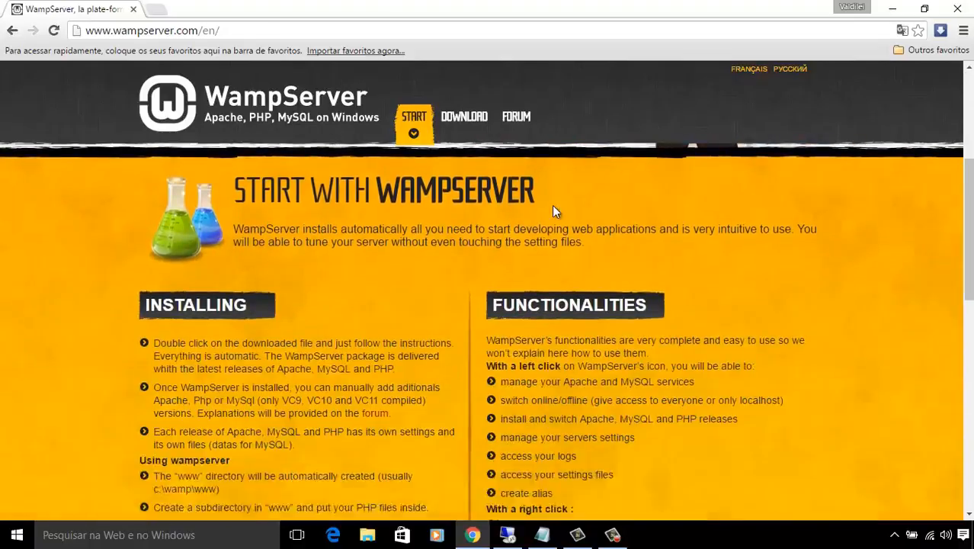
{"action": "scroll", "coordinate": [557, 202], "scroll_direction": "up", "scroll_amount": 8}
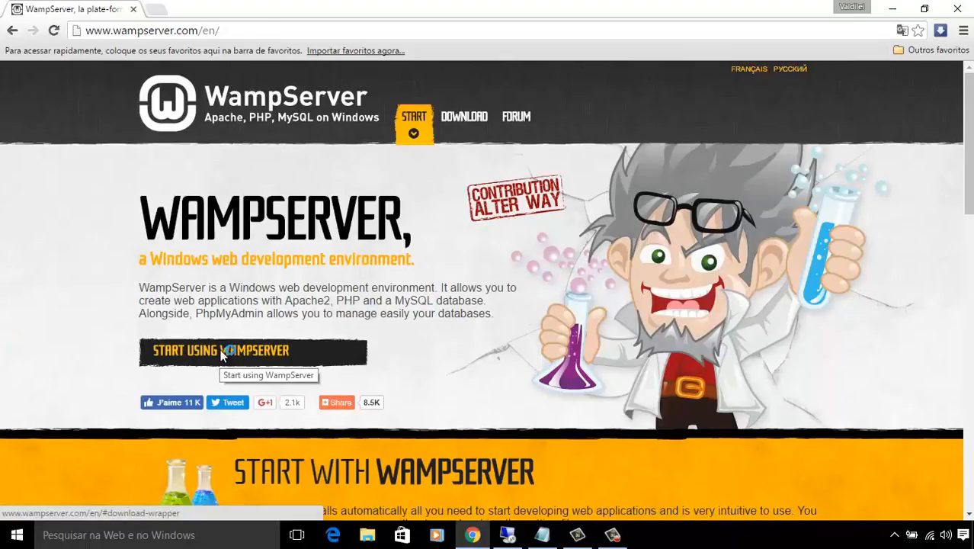
{"action": "left_click", "coordinate": [222, 351]}
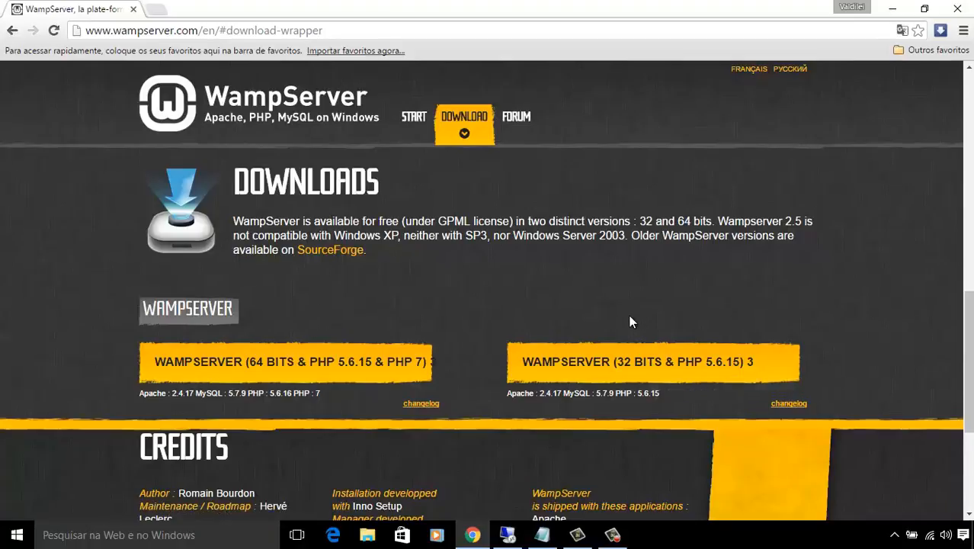
Open the 32-bit WampServer download notice, try the direct download, then return to the page.
{"action": "left_click", "coordinate": [609, 364]}
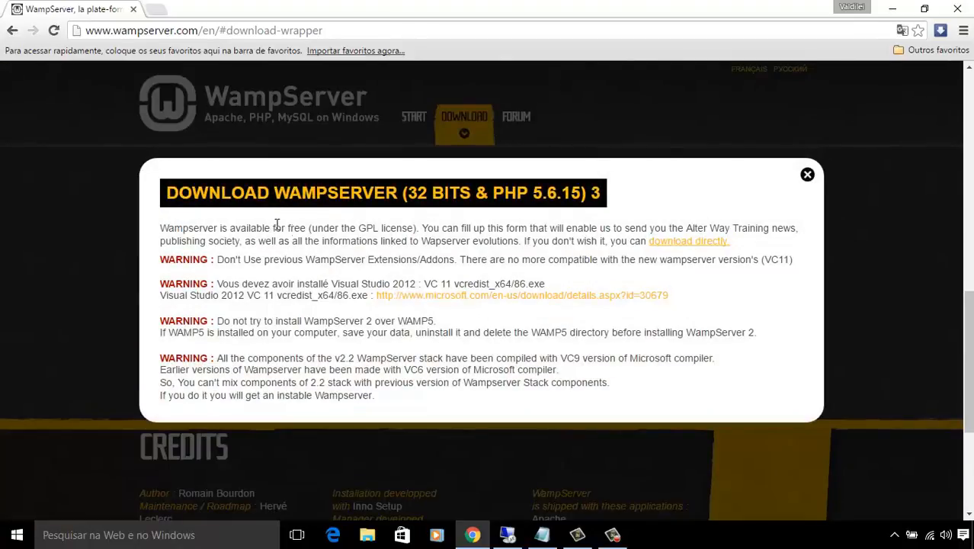
{"action": "left_click", "coordinate": [692, 242]}
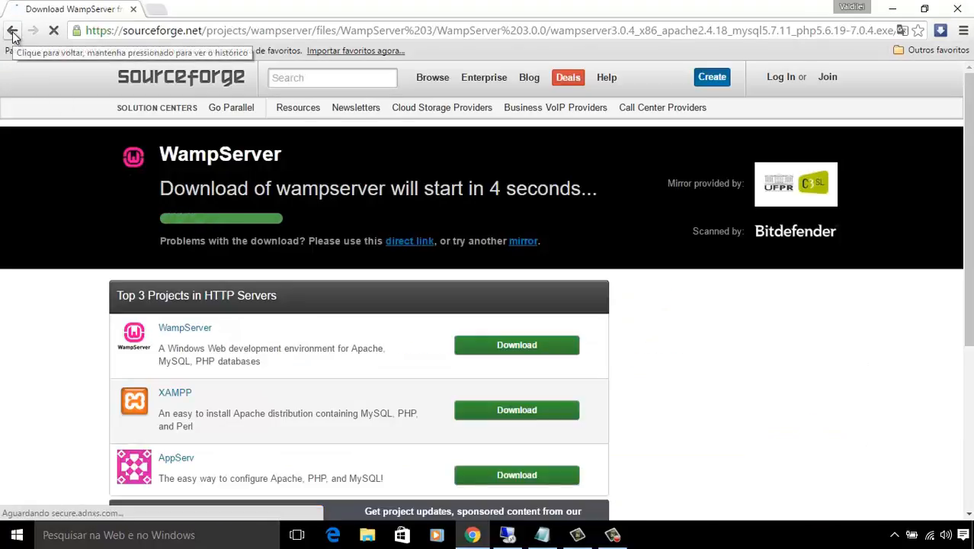
{"action": "left_click", "coordinate": [13, 32]}
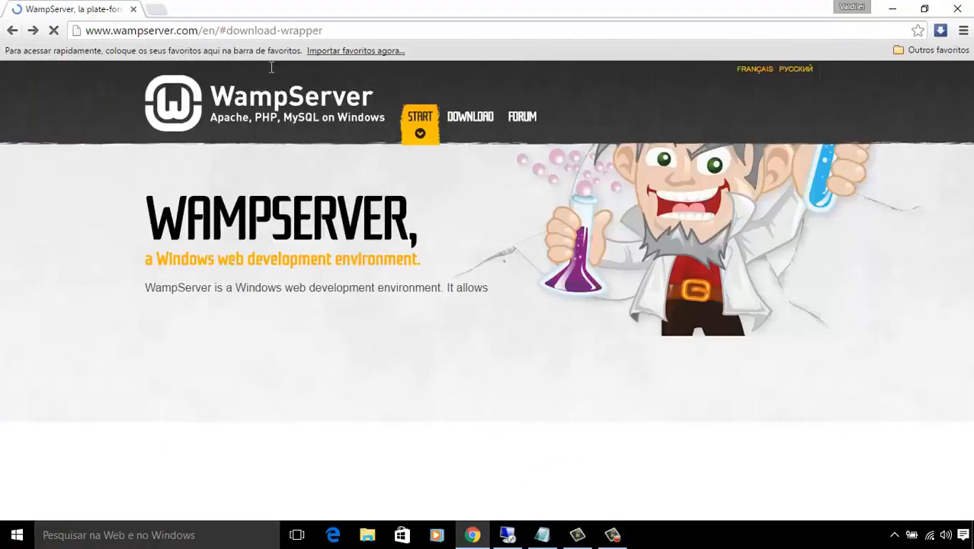
Reopen the 32-bit notice, highlight the Visual Studio 2012 requirement, and switch to the Instalando Wamp notes.
{"action": "left_click", "coordinate": [619, 365]}
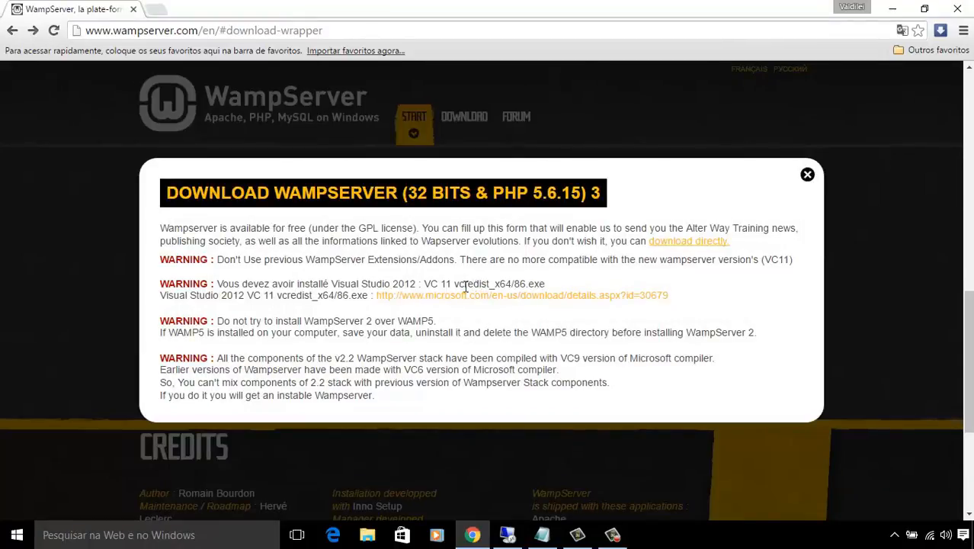
{"action": "left_click_drag", "start_coordinate": [331, 284], "coordinate": [417, 283]}
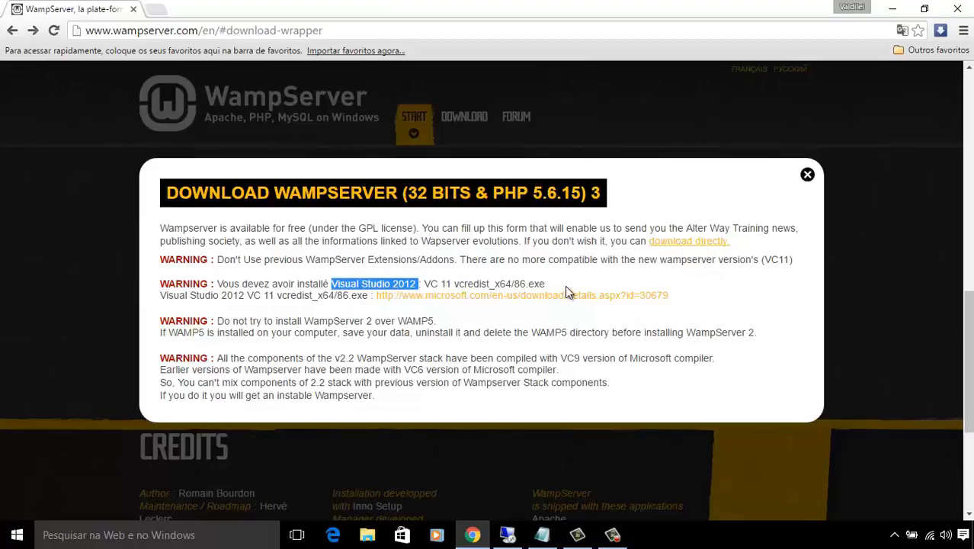
{"action": "left_click", "coordinate": [892, 9]}
{"action": "left_click", "coordinate": [542, 534]}
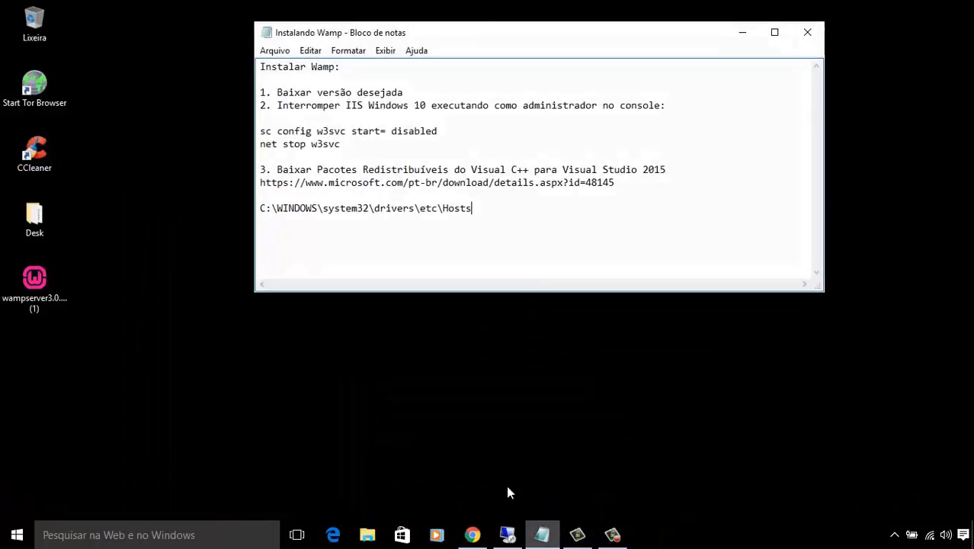
Copy the Microsoft Visual C++ 2015 download link from the notes and open a new Chrome tab.
{"action": "left_click_drag", "start_coordinate": [621, 185], "coordinate": [278, 169]}
{"action": "left_click", "coordinate": [413, 198]}
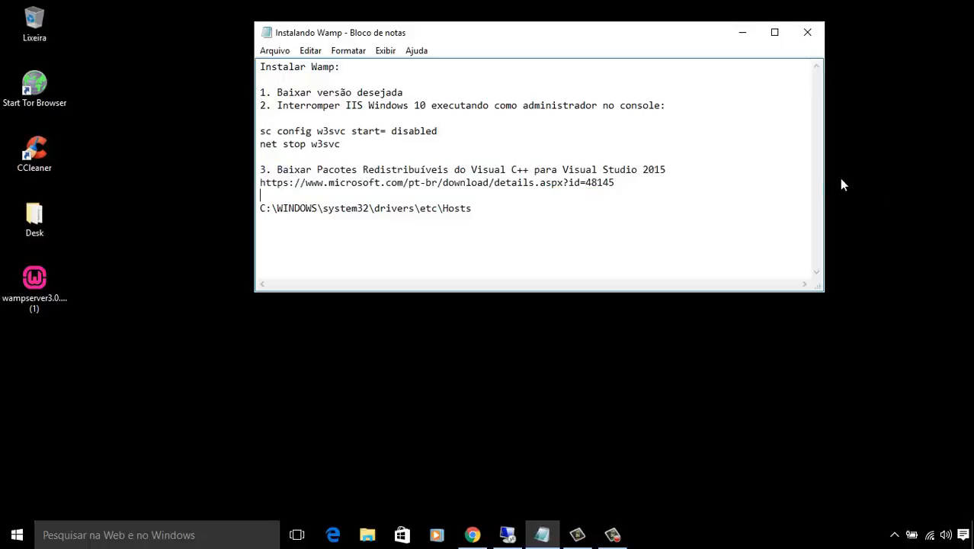
{"action": "left_click_drag", "start_coordinate": [616, 183], "coordinate": [262, 185]}
{"action": "right_click", "coordinate": [279, 187]}
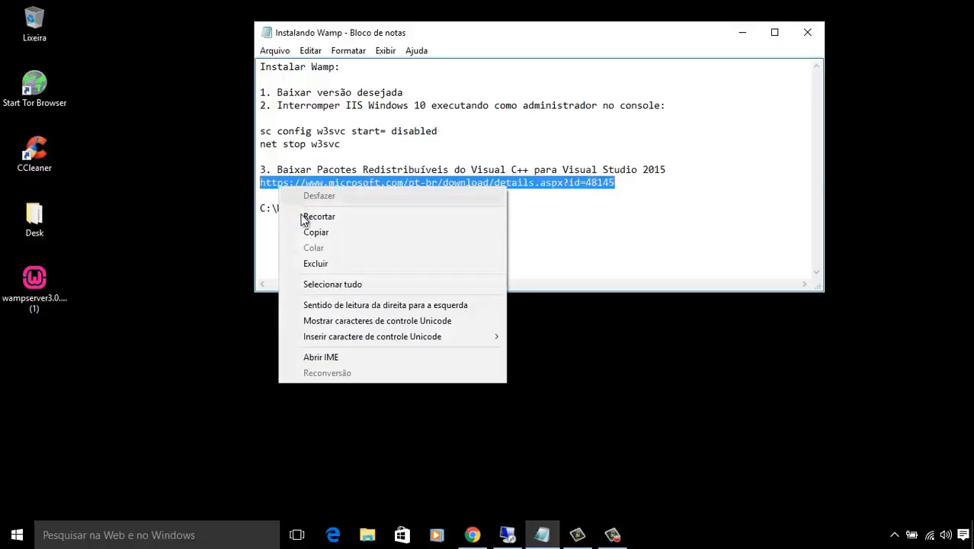
{"action": "left_click", "coordinate": [309, 232]}
{"action": "left_click", "coordinate": [472, 534]}
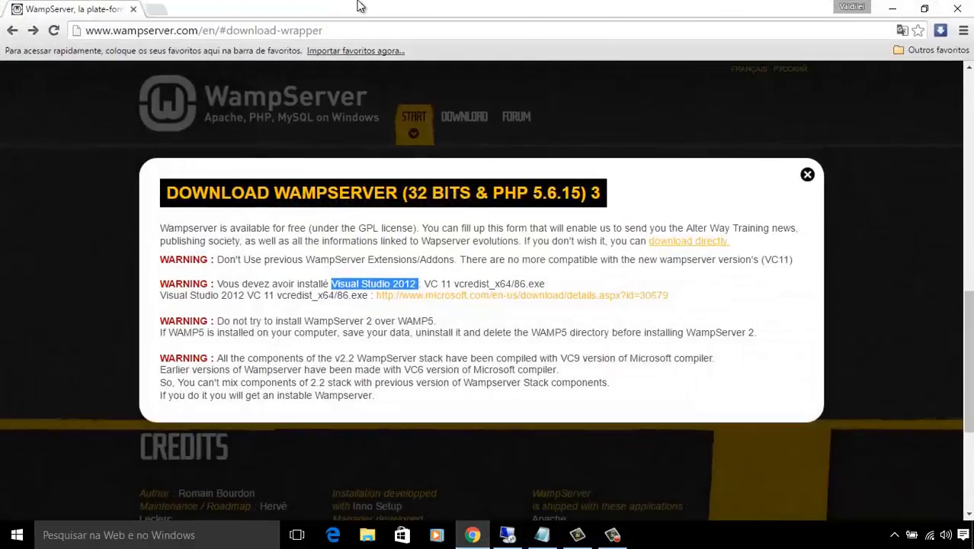
{"action": "left_click", "coordinate": [156, 10]}
Paste the link and load Microsoft's Visual C++ 2015 download page.
{"action": "key", "text": "ctrl+v"}
{"action": "key", "text": "Return"}
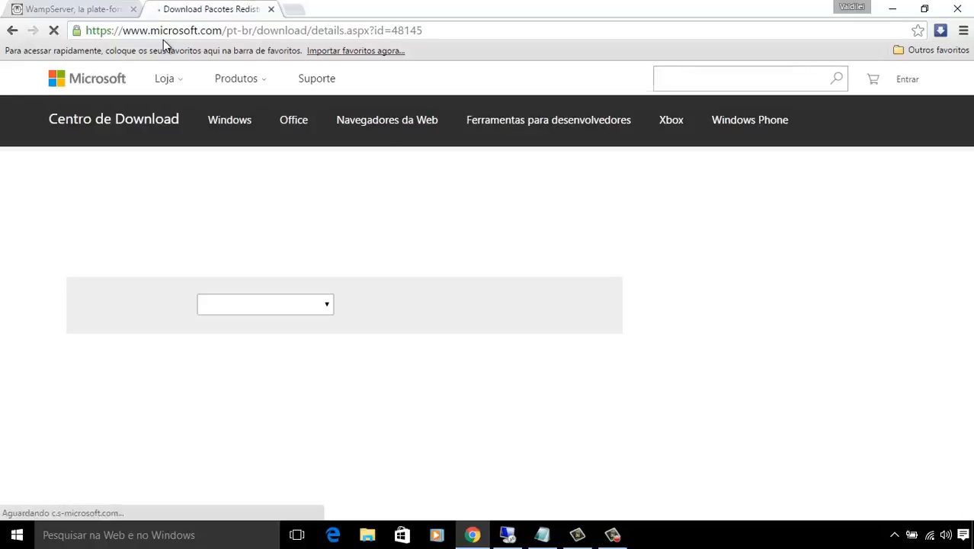
{"action": "scroll", "coordinate": [533, 311], "scroll_direction": "down", "scroll_amount": 4}
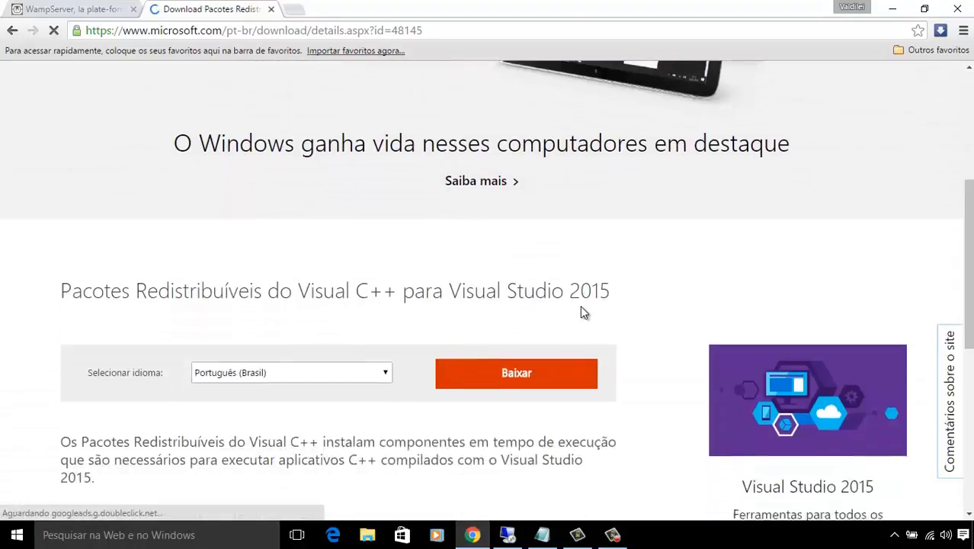
{"action": "scroll", "coordinate": [580, 312], "scroll_direction": "down", "scroll_amount": 1}
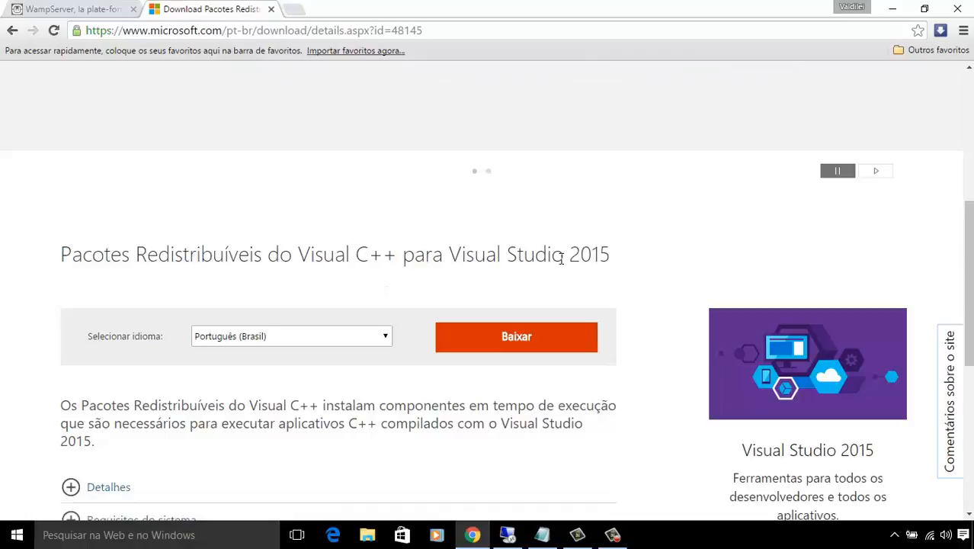
{"action": "scroll", "coordinate": [437, 320], "scroll_direction": "down", "scroll_amount": 3}
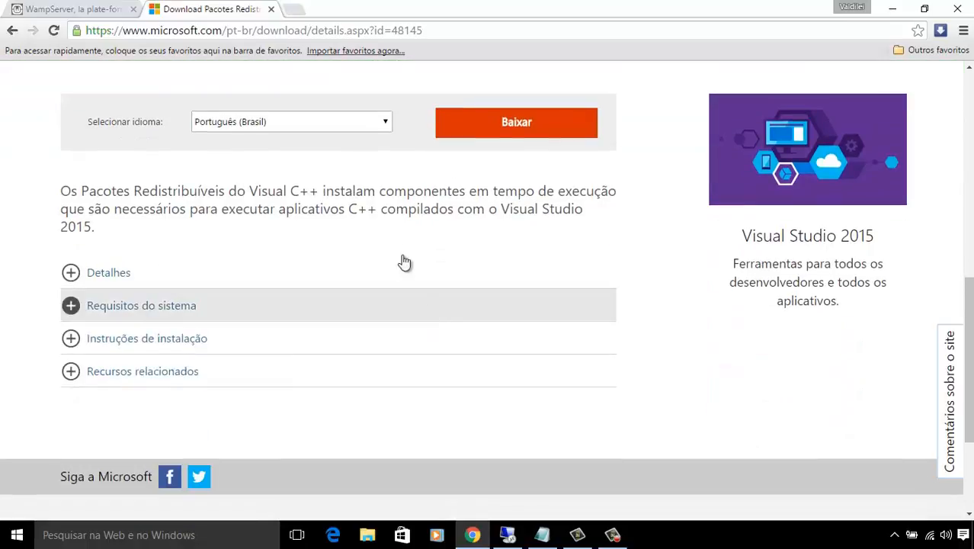
Download vc_redist.x86.exe, then minimise Chrome.
{"action": "left_click", "coordinate": [491, 131]}
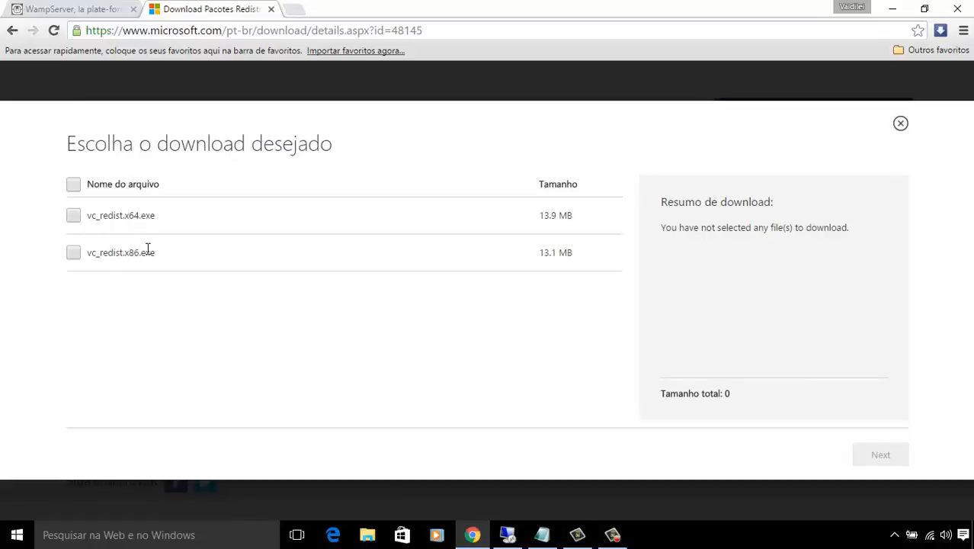
{"action": "left_click", "coordinate": [73, 253]}
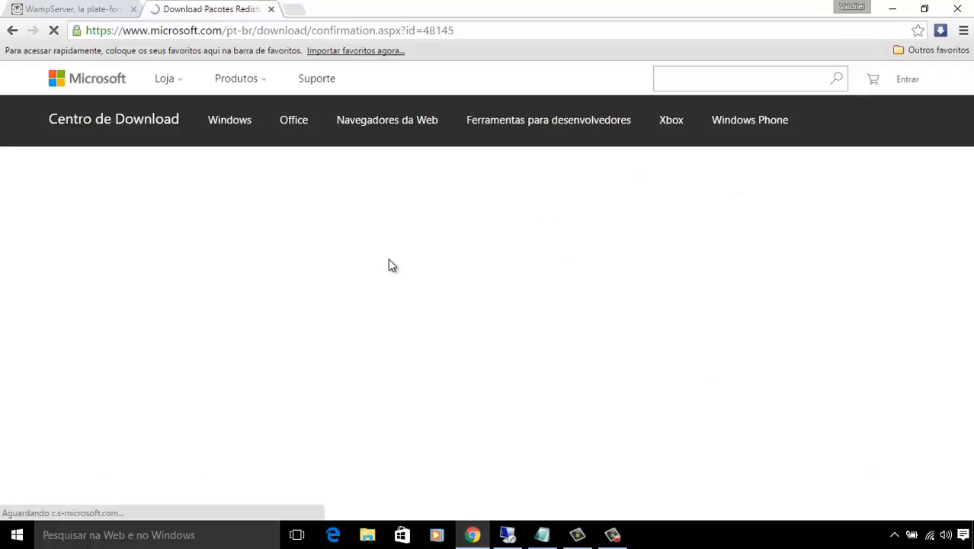
{"action": "scroll", "coordinate": [358, 263], "scroll_direction": "down", "scroll_amount": 4}
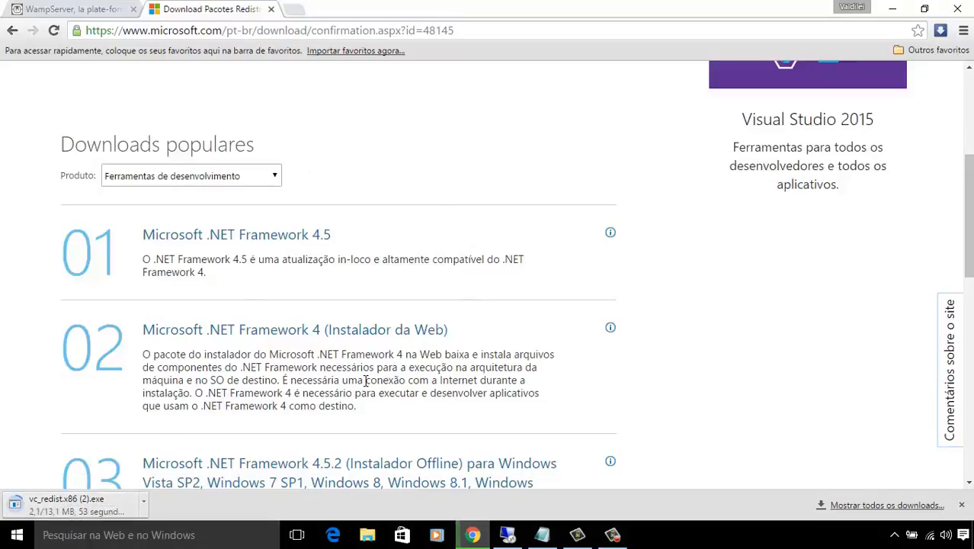
{"action": "scroll", "coordinate": [364, 379], "scroll_direction": "up", "scroll_amount": 4}
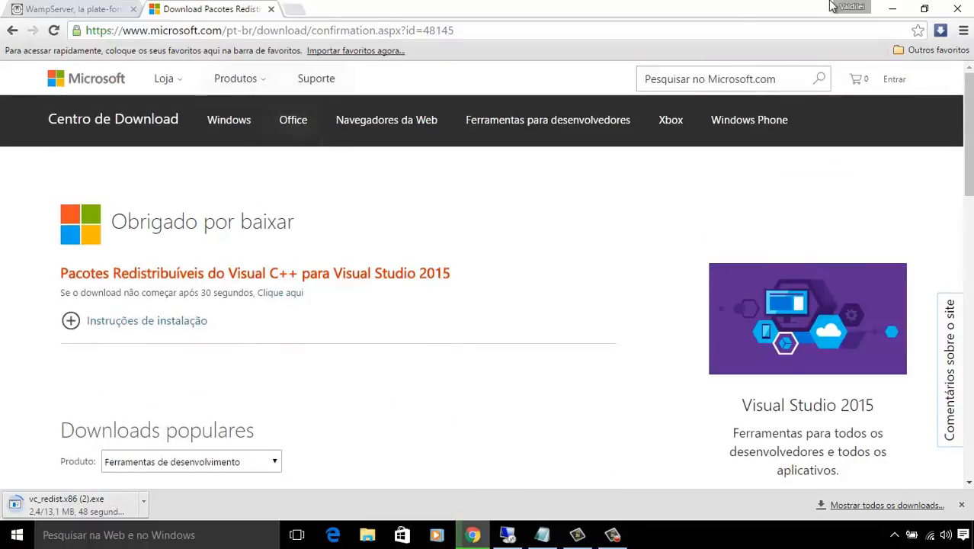
{"action": "left_click", "coordinate": [892, 8]}
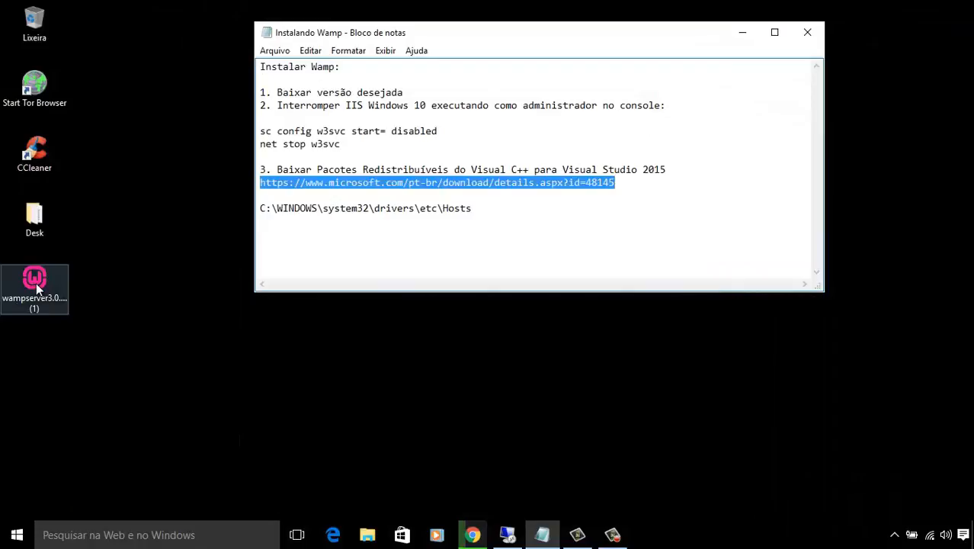
Check the WampServer 3.0.4 installer's Properties (174 MB), then launch the installer.
{"action": "right_click", "coordinate": [36, 282]}
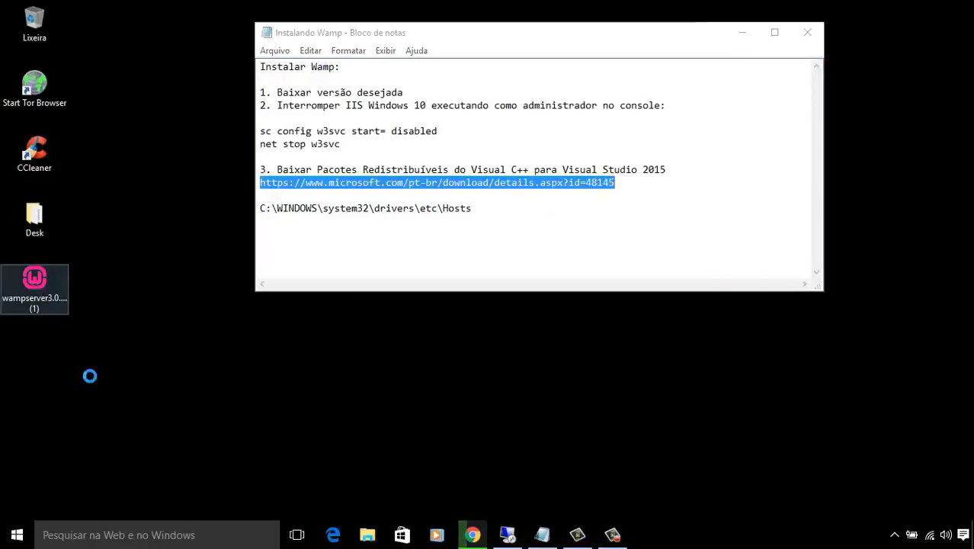
{"action": "left_click", "coordinate": [82, 508]}
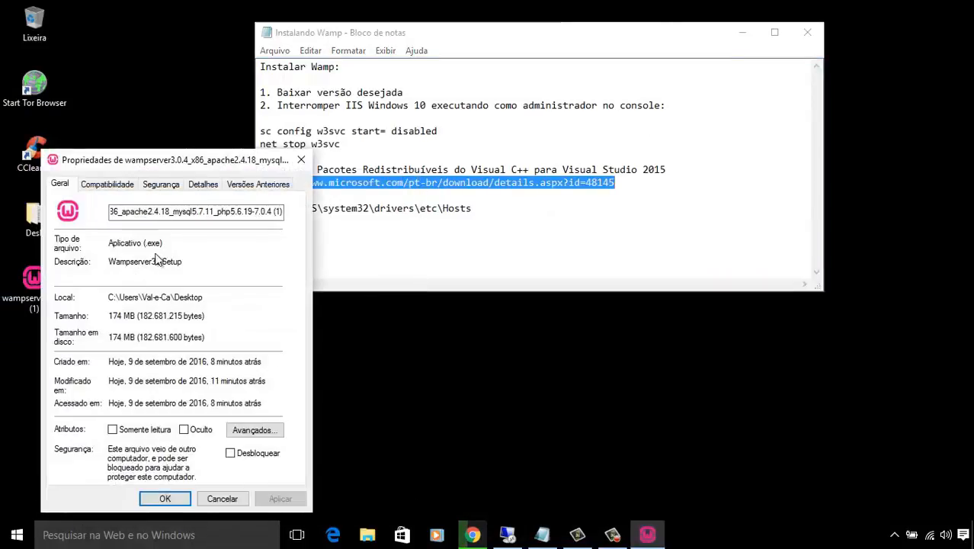
{"action": "left_click", "coordinate": [120, 298]}
{"action": "left_click", "coordinate": [301, 159]}
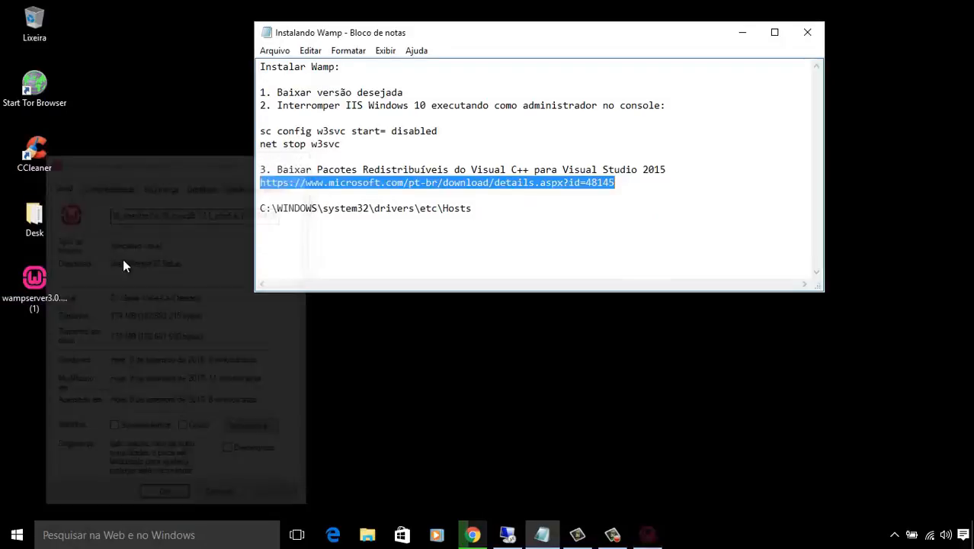
{"action": "double_click", "coordinate": [35, 283]}
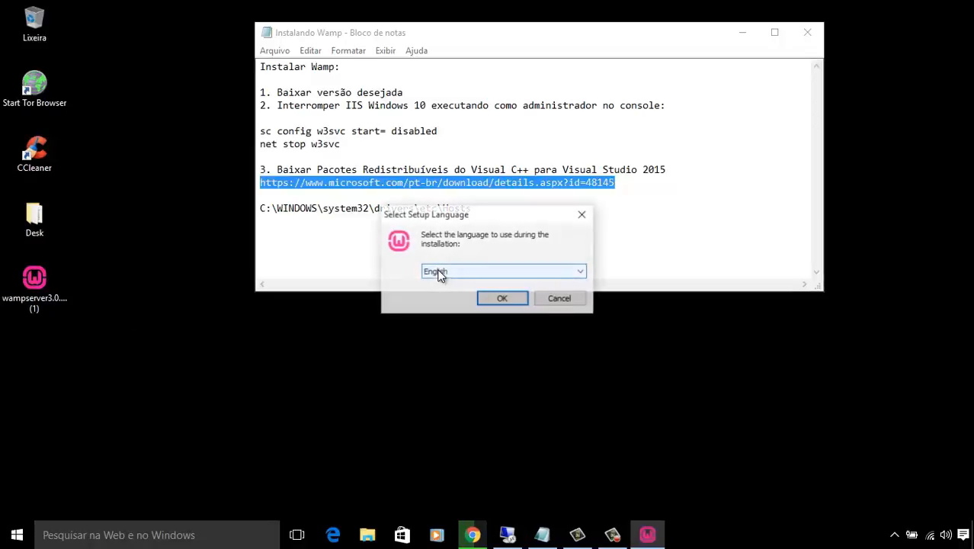
Choose English for setup, accept the license, and move past the pre-install information.
{"action": "left_click", "coordinate": [742, 32]}
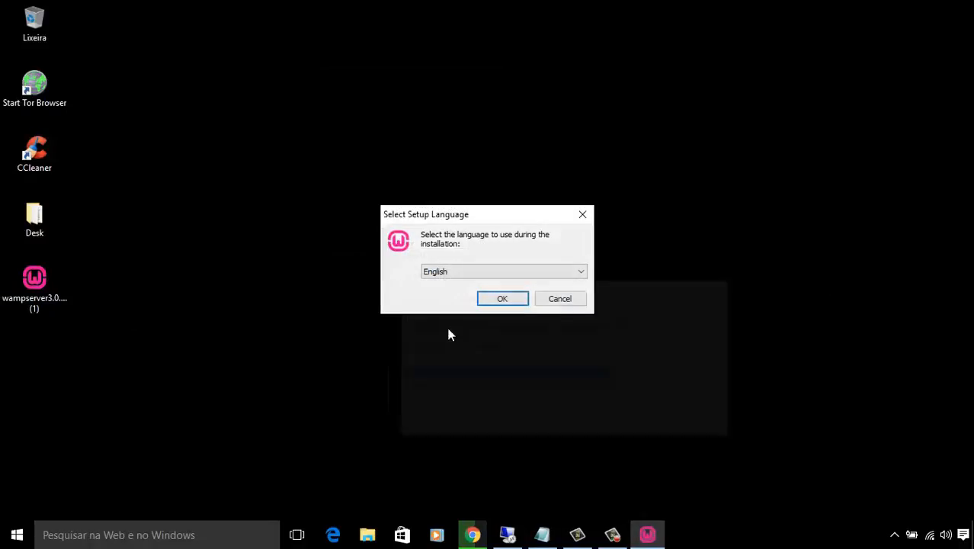
{"action": "left_click", "coordinate": [502, 298]}
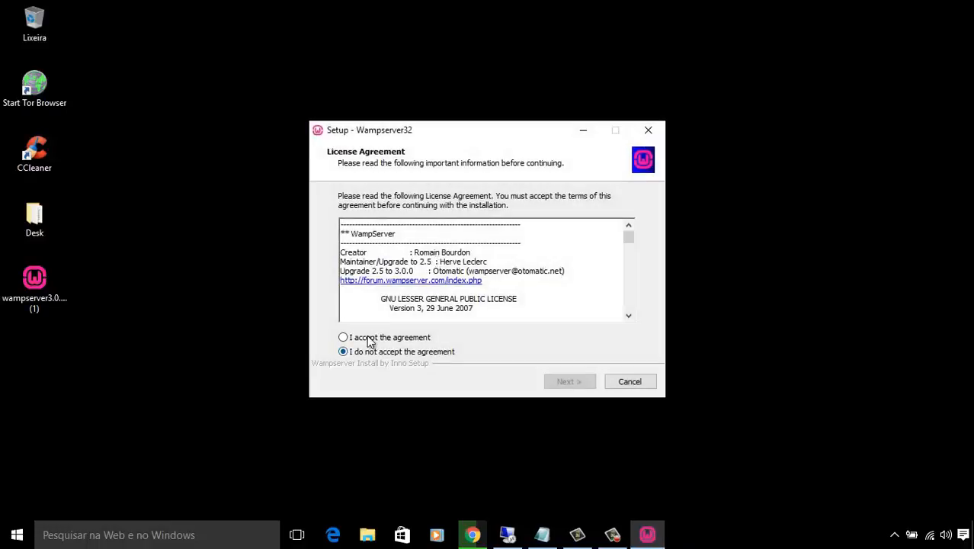
{"action": "left_click", "coordinate": [344, 337]}
{"action": "left_click", "coordinate": [567, 382]}
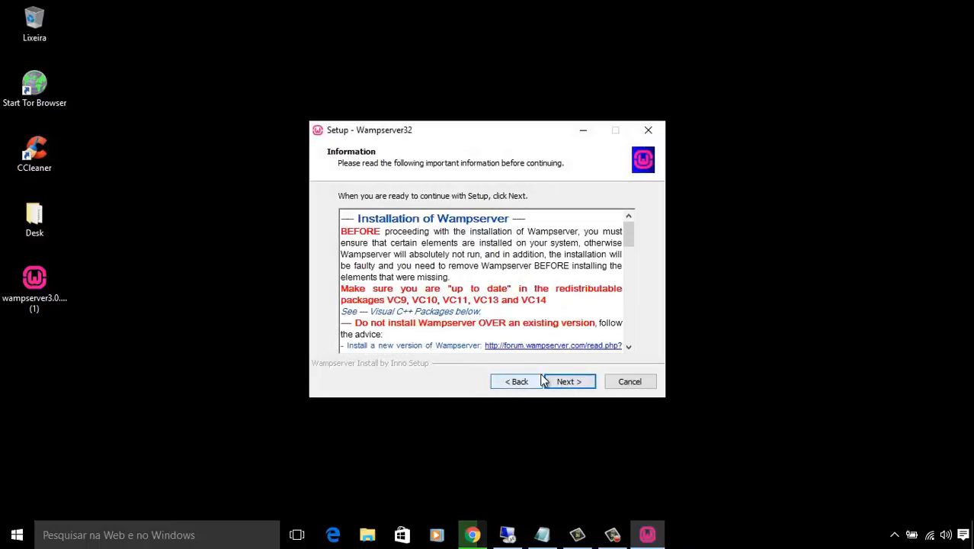
{"action": "scroll", "coordinate": [548, 284], "scroll_direction": "down", "scroll_amount": 3}
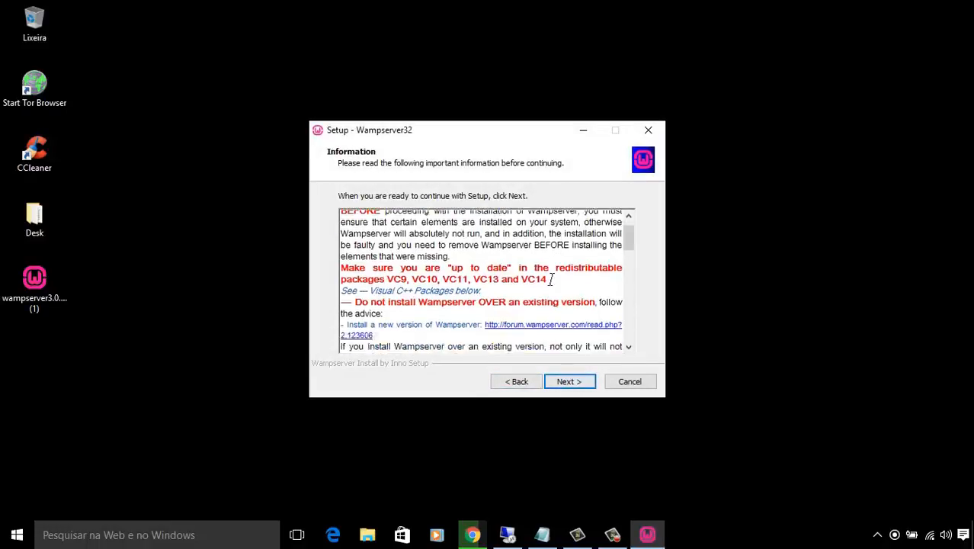
{"action": "scroll", "coordinate": [549, 284], "scroll_direction": "up", "scroll_amount": 3}
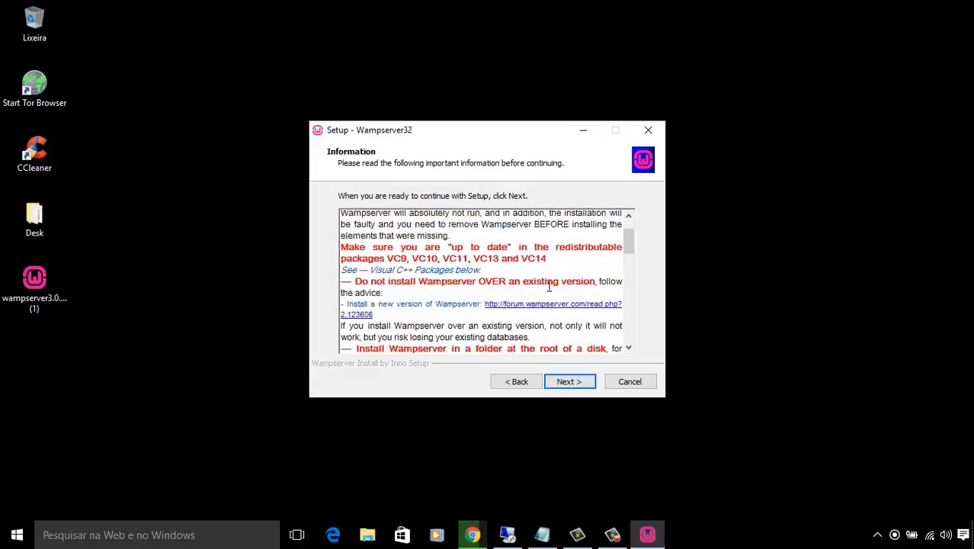
{"action": "scroll", "coordinate": [549, 284], "scroll_direction": "down", "scroll_amount": 7}
{"action": "scroll", "coordinate": [548, 285], "scroll_direction": "up", "scroll_amount": 3}
{"action": "scroll", "coordinate": [548, 283], "scroll_direction": "down", "scroll_amount": 8}
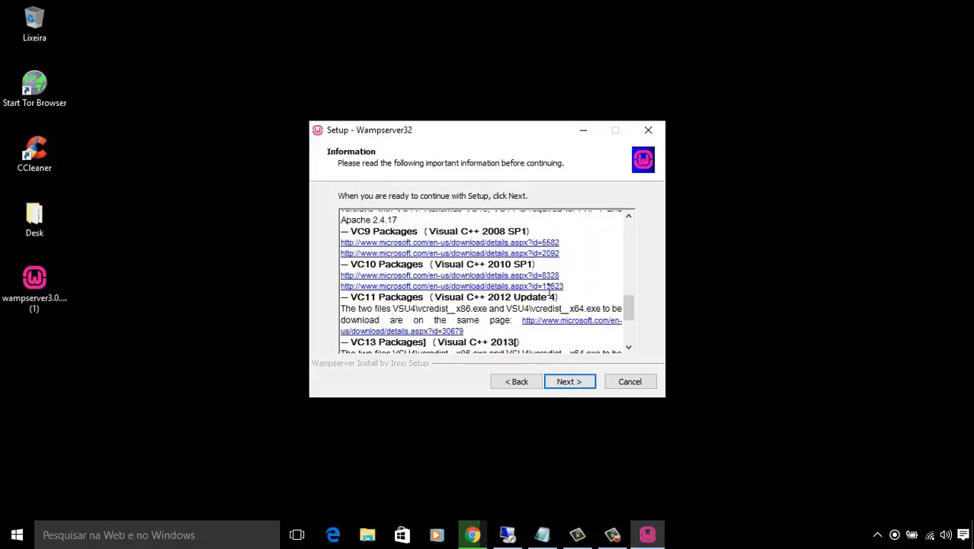
{"action": "scroll", "coordinate": [550, 296], "scroll_direction": "up", "scroll_amount": 4}
{"action": "scroll", "coordinate": [550, 295], "scroll_direction": "up", "scroll_amount": 4}
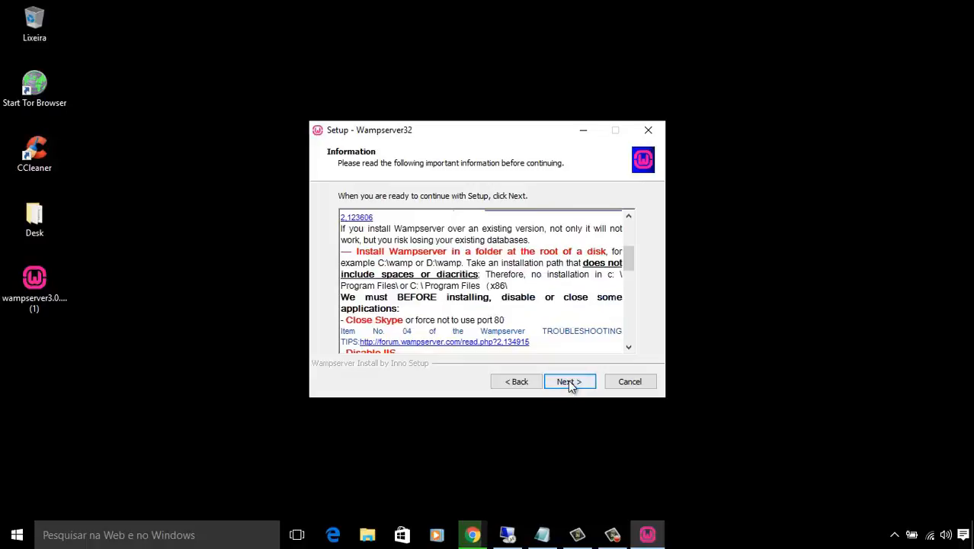
{"action": "left_click", "coordinate": [569, 383]}
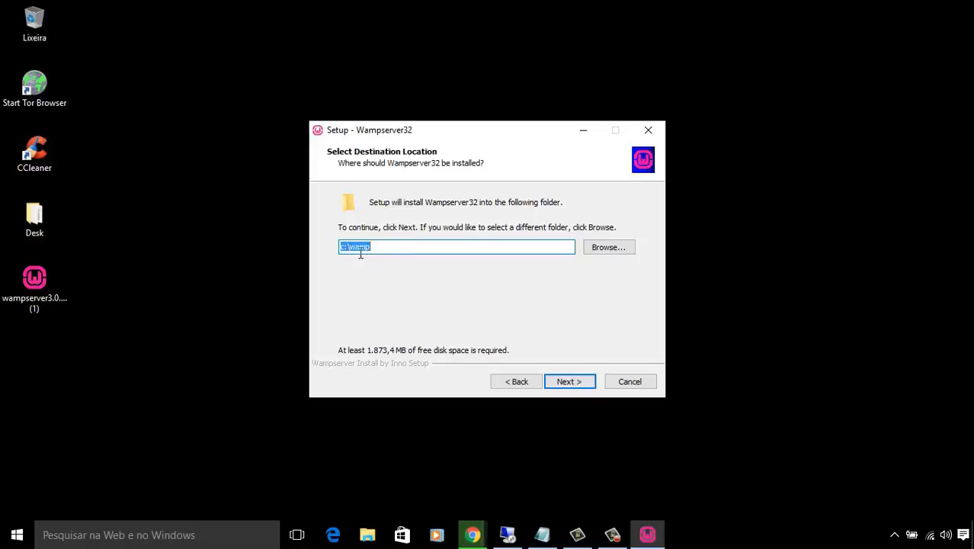
Install into c:\wamp with a Wampserver32 shortcuts folder, keeping Internet Explorer and Notepad as defaults.
{"action": "left_click", "coordinate": [561, 384]}
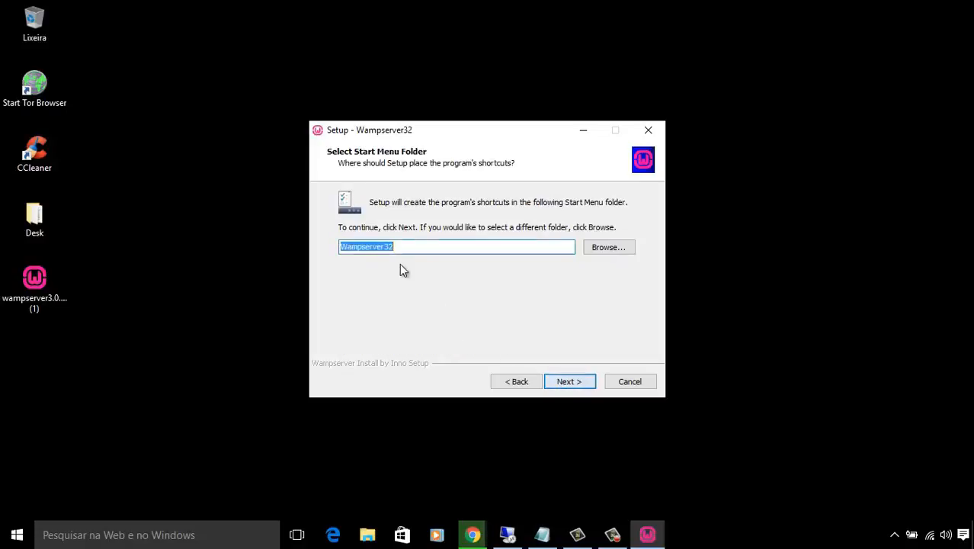
{"action": "left_click", "coordinate": [569, 383]}
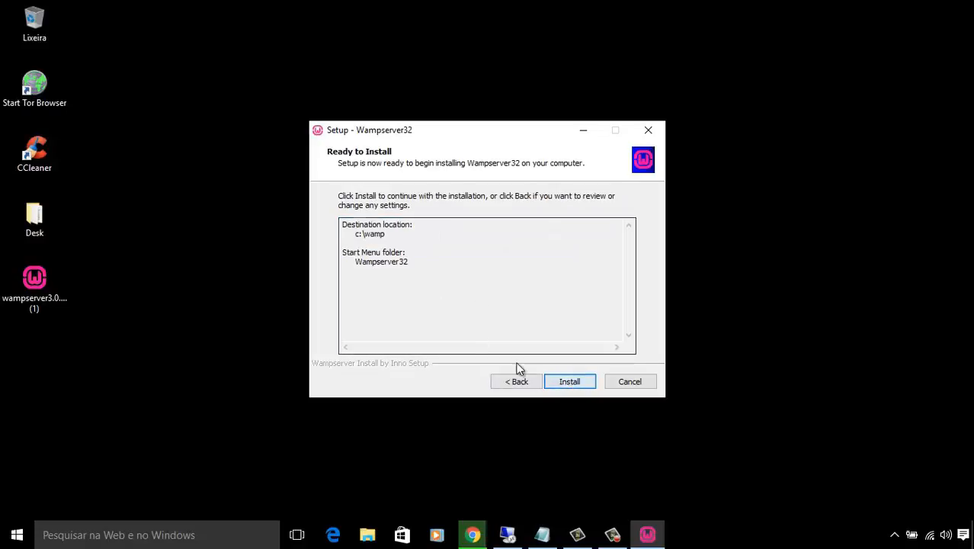
{"action": "left_click", "coordinate": [575, 385]}
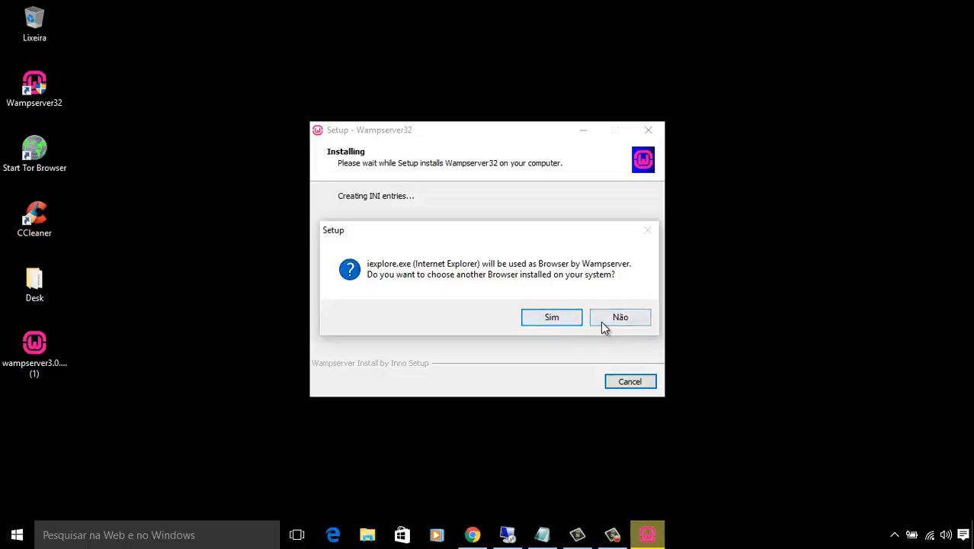
{"action": "left_click", "coordinate": [617, 325]}
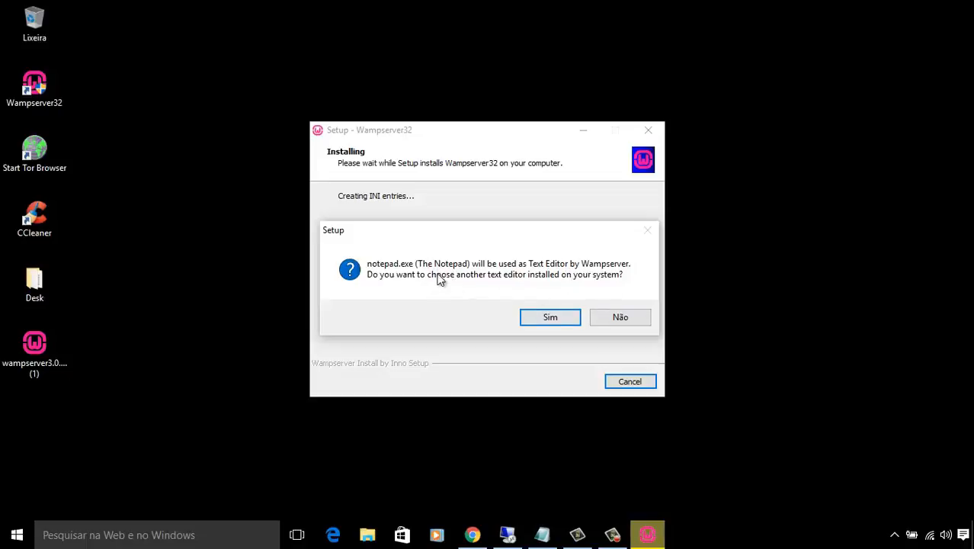
{"action": "left_click", "coordinate": [614, 318]}
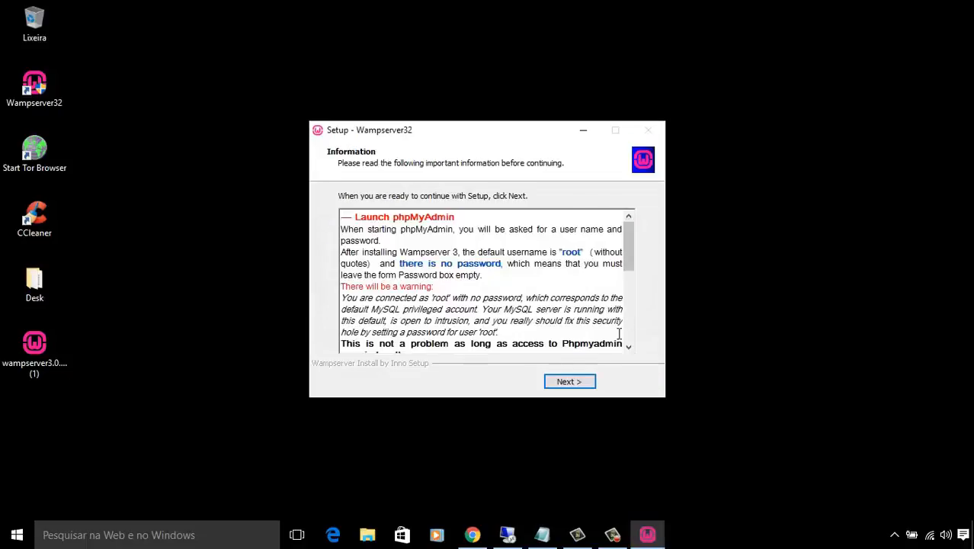
{"action": "left_click", "coordinate": [572, 383]}
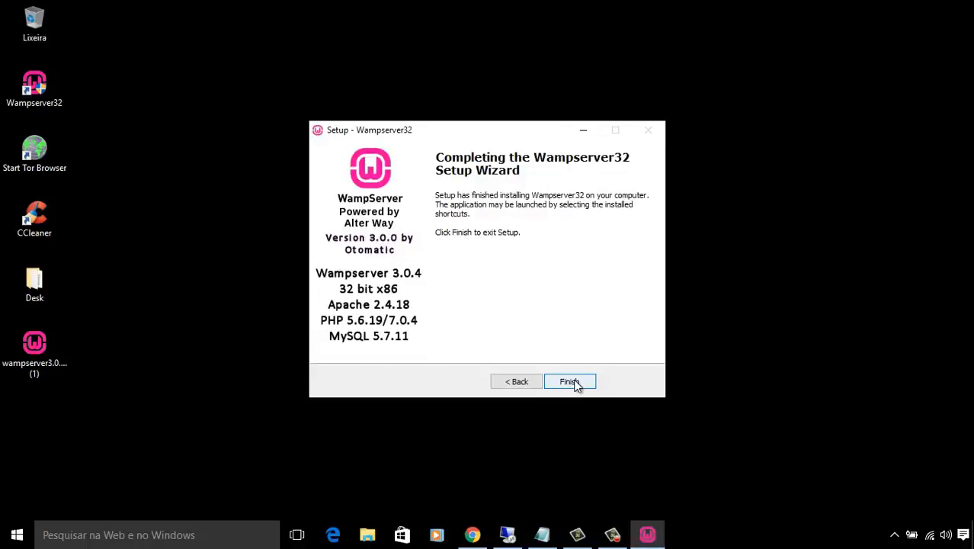
{"action": "left_click", "coordinate": [576, 384]}
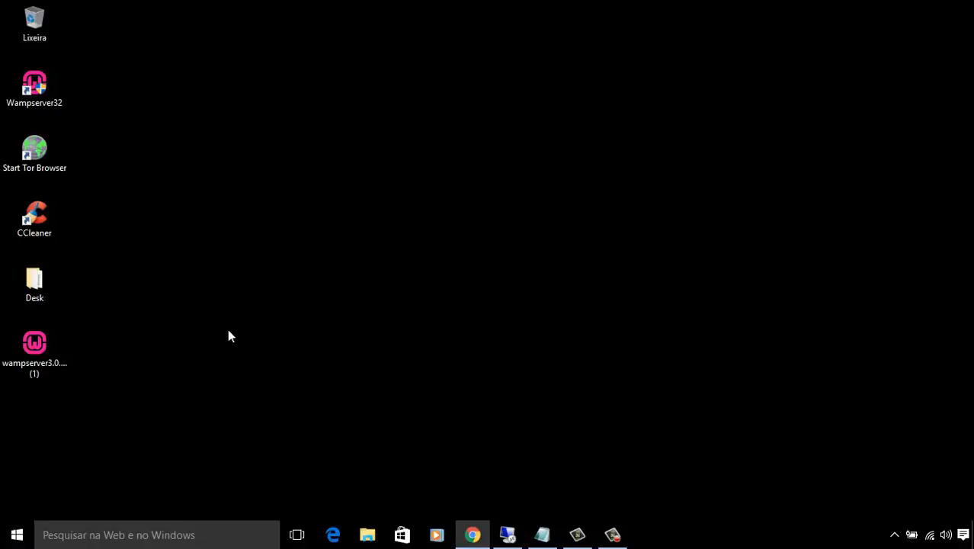
Open File Explorer and browse C:\wamp\bin\php to see the PHP versions.
{"action": "key", "text": "super+e"}
{"action": "left_click", "coordinate": [67, 238]}
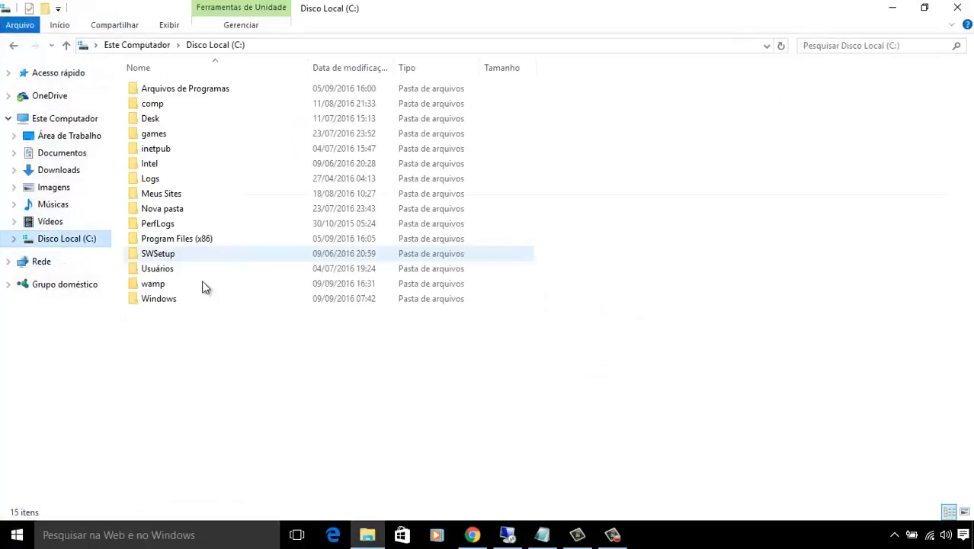
{"action": "double_click", "coordinate": [173, 284]}
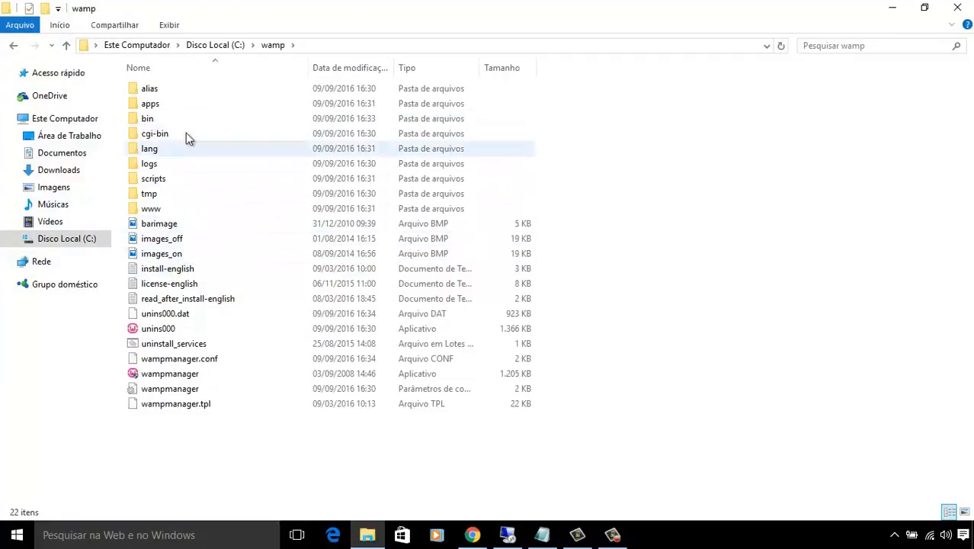
{"action": "left_click", "coordinate": [165, 121]}
{"action": "double_click", "coordinate": [166, 127]}
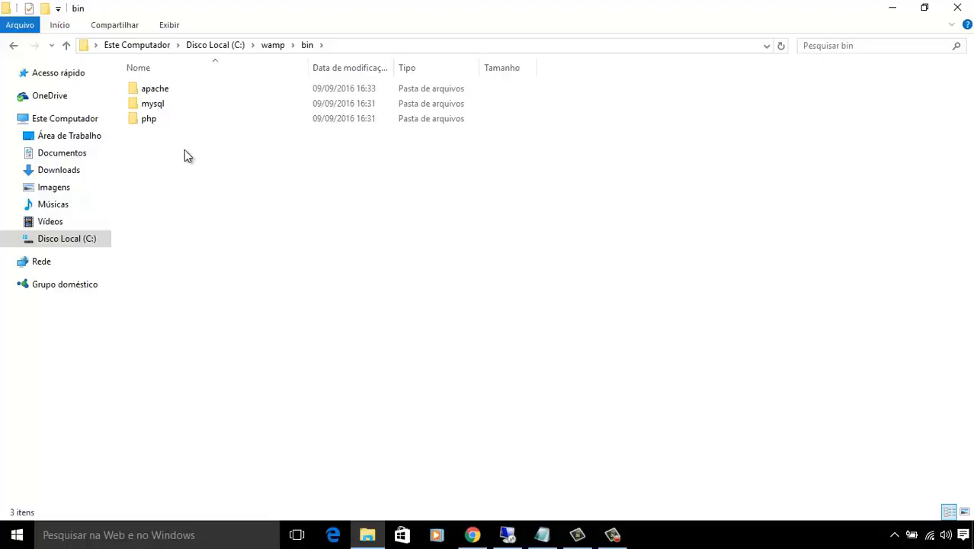
{"action": "double_click", "coordinate": [162, 118]}
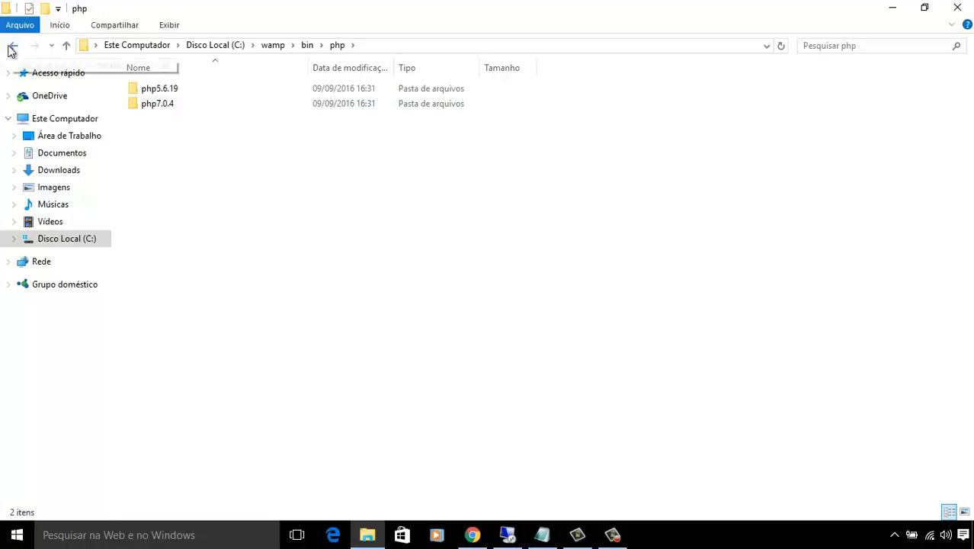
{"action": "left_click", "coordinate": [14, 46]}
{"action": "double_click", "coordinate": [148, 103]}
{"action": "double_click", "coordinate": [163, 90]}
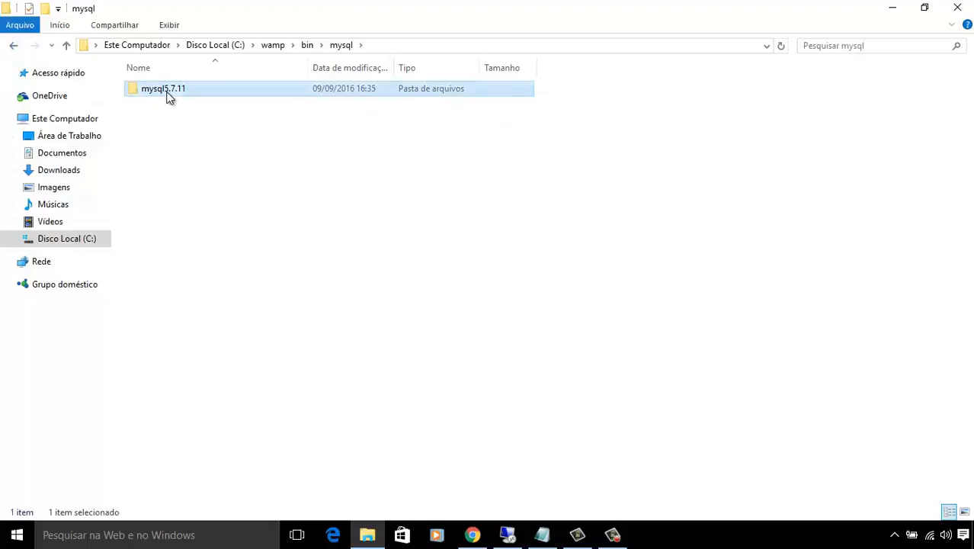
{"action": "left_click", "coordinate": [13, 46]}
{"action": "left_click", "coordinate": [13, 46]}
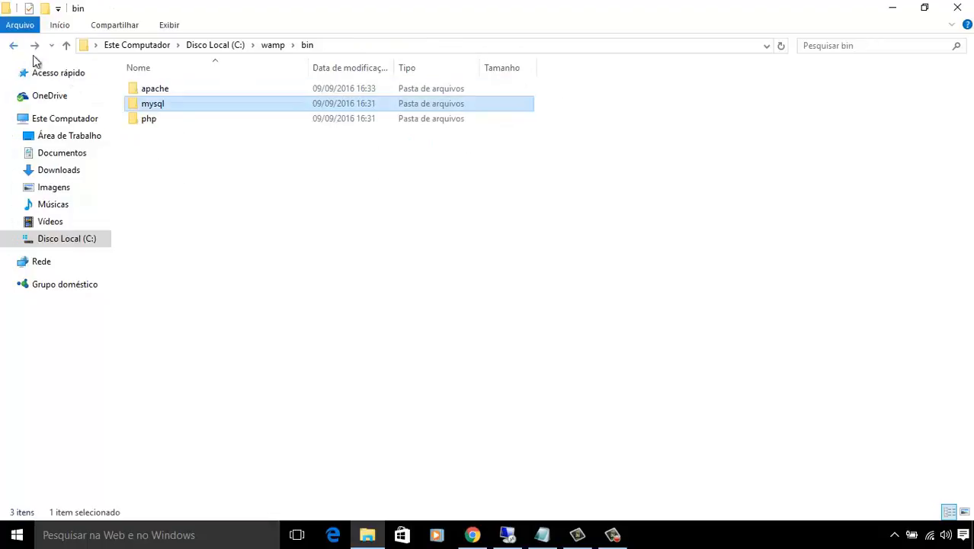
{"action": "double_click", "coordinate": [148, 90]}
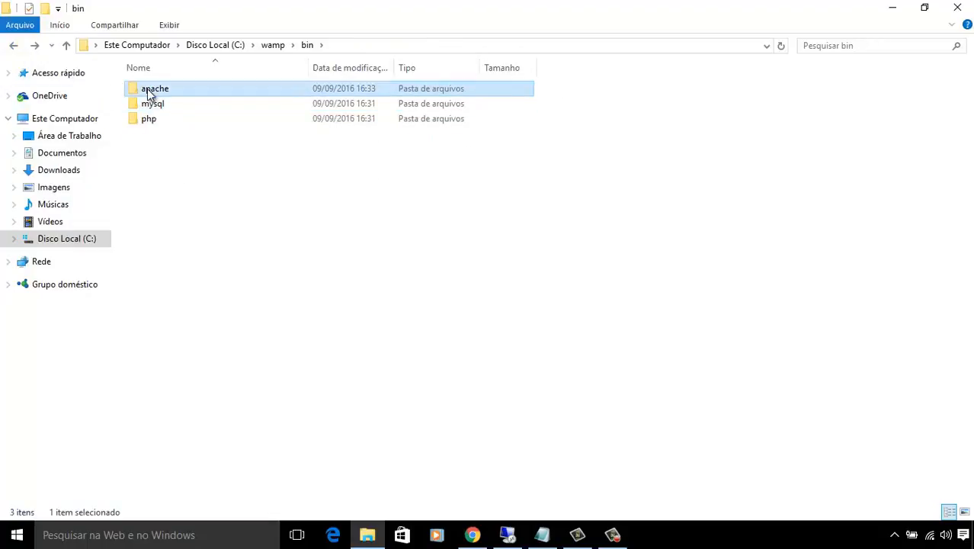
{"action": "left_click", "coordinate": [13, 46]}
{"action": "left_click", "coordinate": [13, 46]}
{"action": "double_click", "coordinate": [173, 207]}
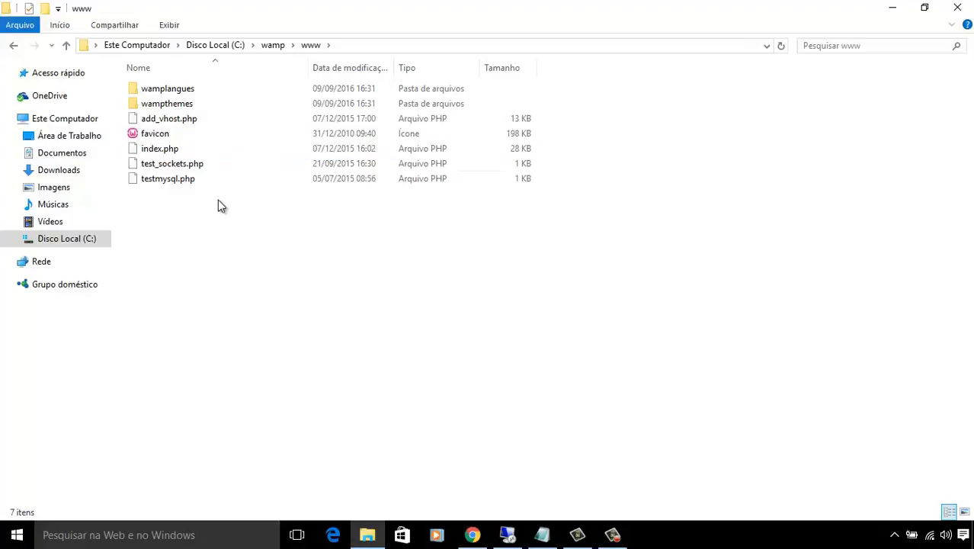
Create a new folder named projeto1 in C:\wamp\www, open it, then minimise Explorer.
{"action": "right_click", "coordinate": [245, 220]}
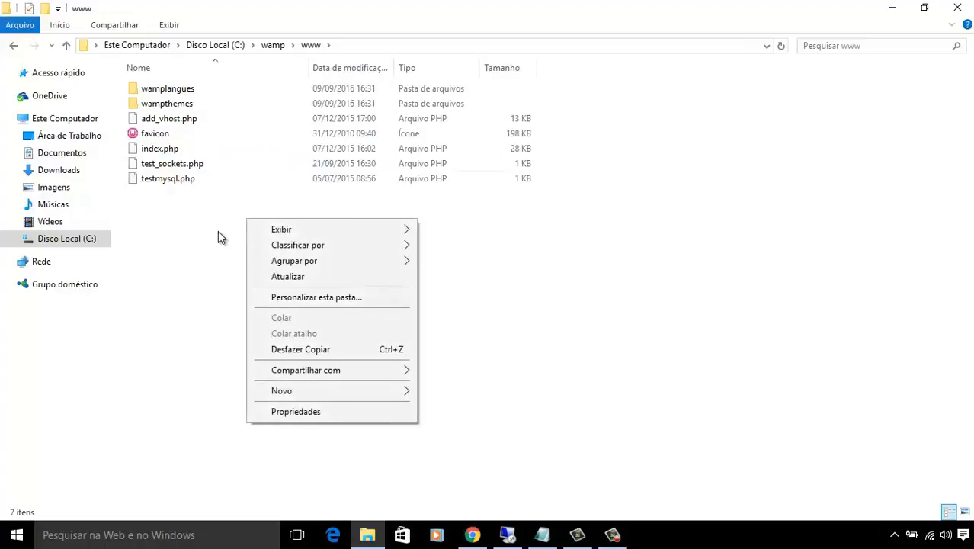
{"action": "left_click", "coordinate": [204, 221]}
{"action": "right_click", "coordinate": [232, 236]}
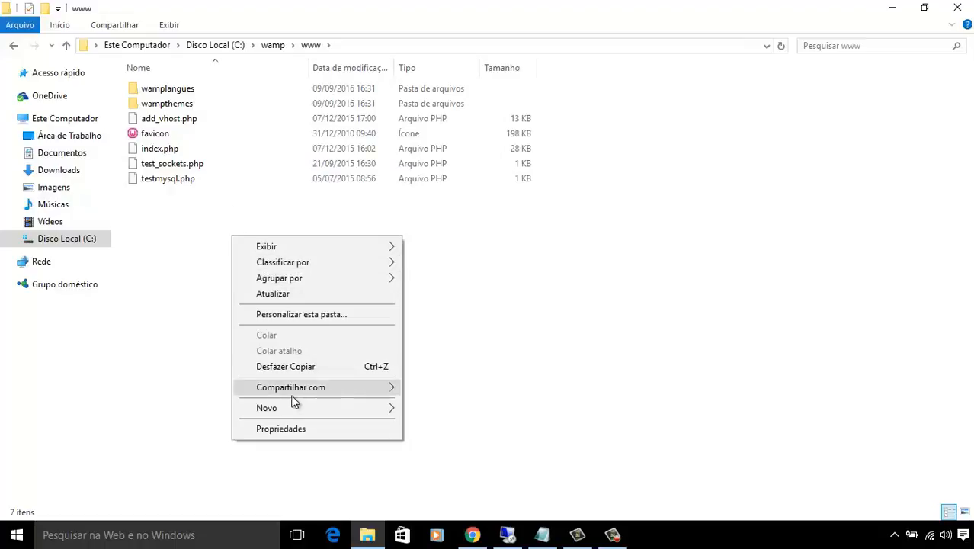
{"action": "mouse_move", "coordinate": [275, 406]}
{"action": "left_click", "coordinate": [480, 218]}
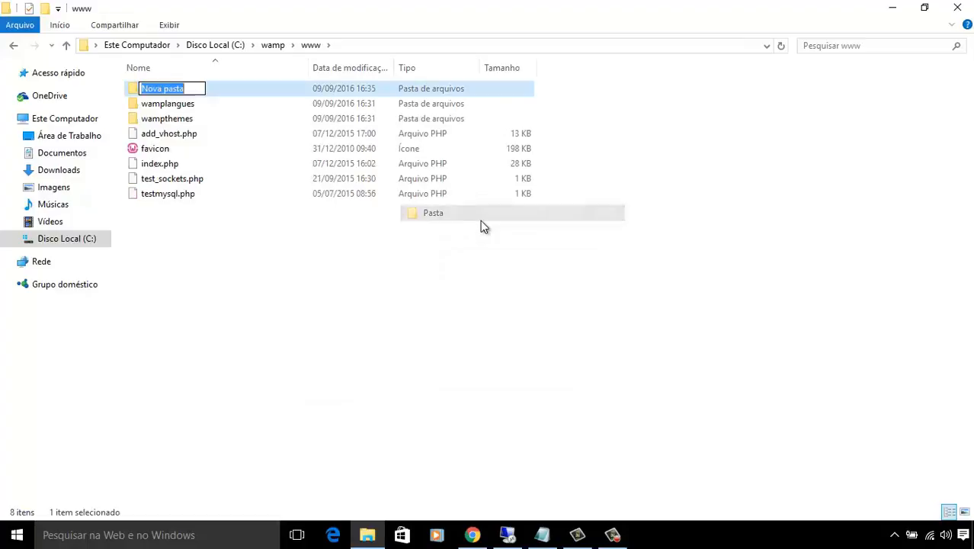
{"action": "type", "text": "projeto"}
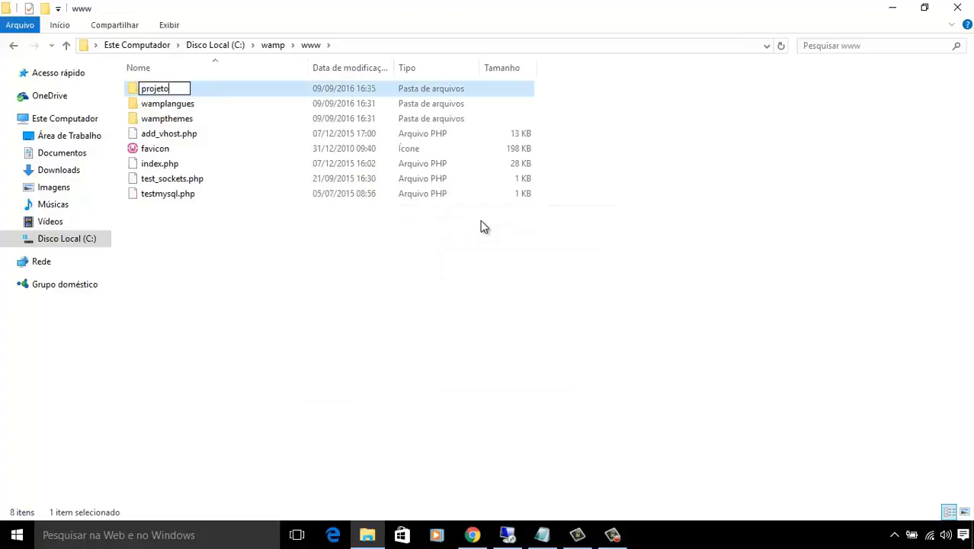
{"action": "type", "text": "1"}
{"action": "key", "text": "Return"}
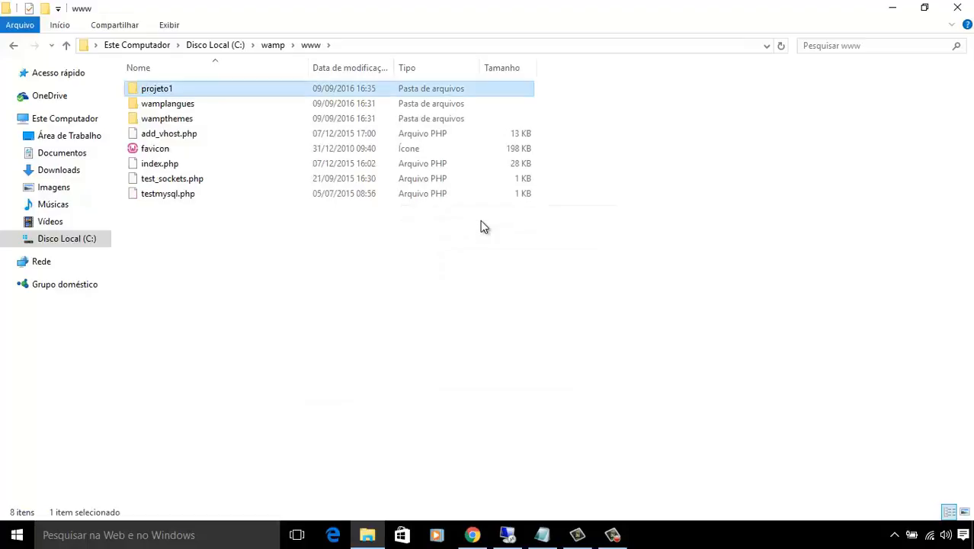
{"action": "double_click", "coordinate": [227, 92]}
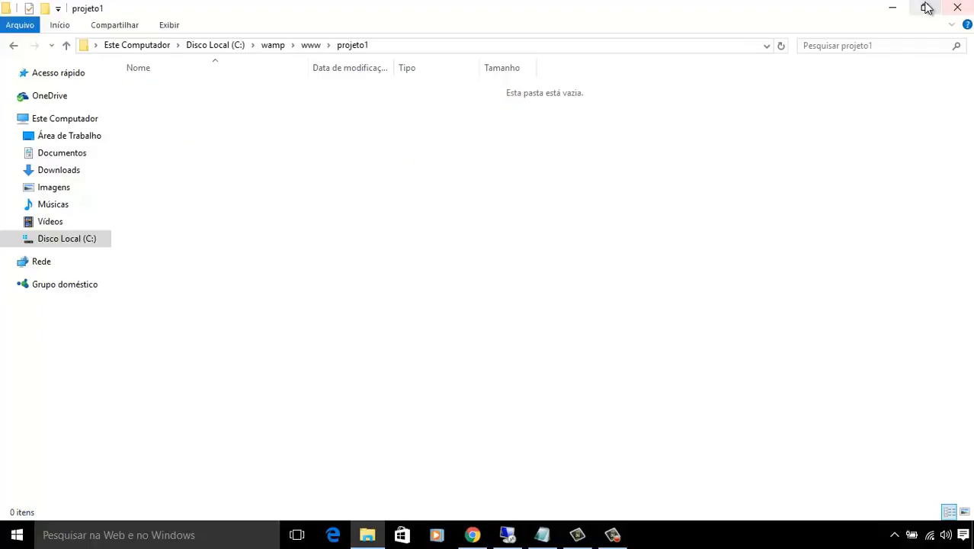
{"action": "left_click", "coordinate": [893, 7]}
Launch Wampserver32 from its desktop shortcut.
{"action": "left_click", "coordinate": [17, 534]}
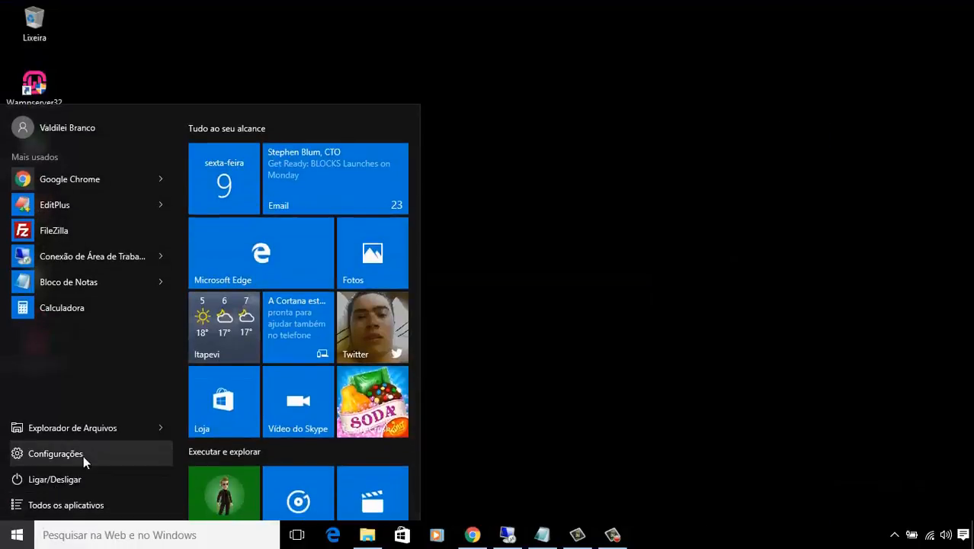
{"action": "left_click", "coordinate": [217, 53]}
{"action": "double_click", "coordinate": [51, 88]}
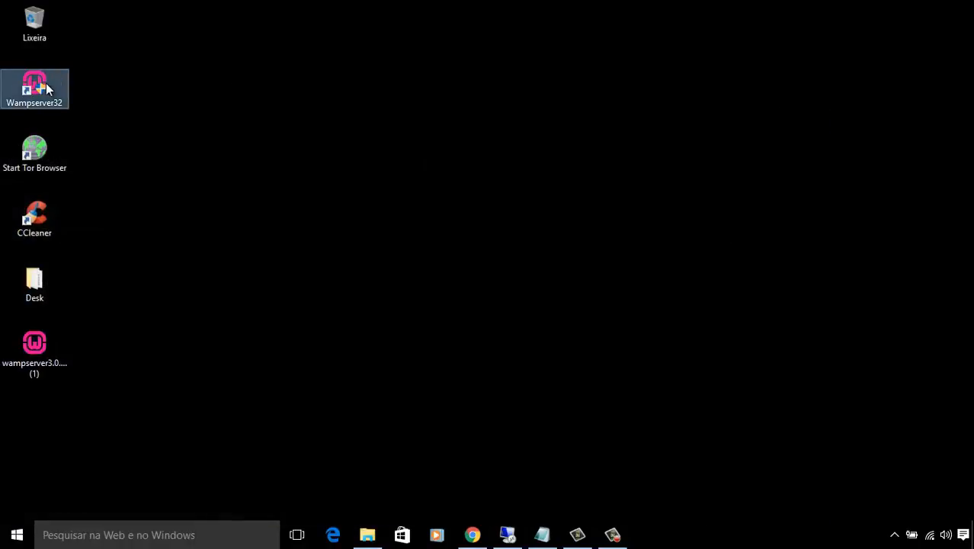
From the WampServer tray icon's menu, run Start All Services.
{"action": "left_click", "coordinate": [896, 537]}
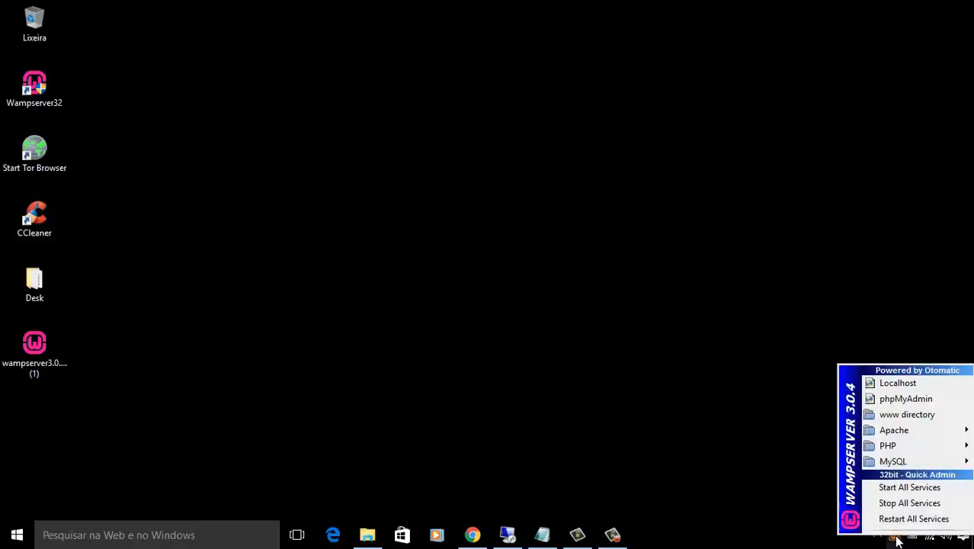
{"action": "left_click", "coordinate": [763, 406]}
{"action": "left_click", "coordinate": [896, 537]}
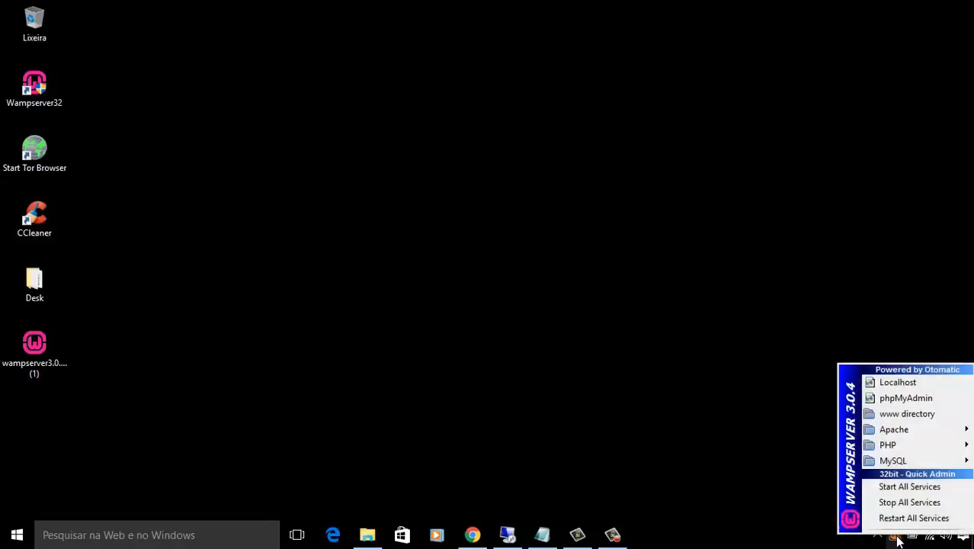
{"action": "mouse_move", "coordinate": [912, 451]}
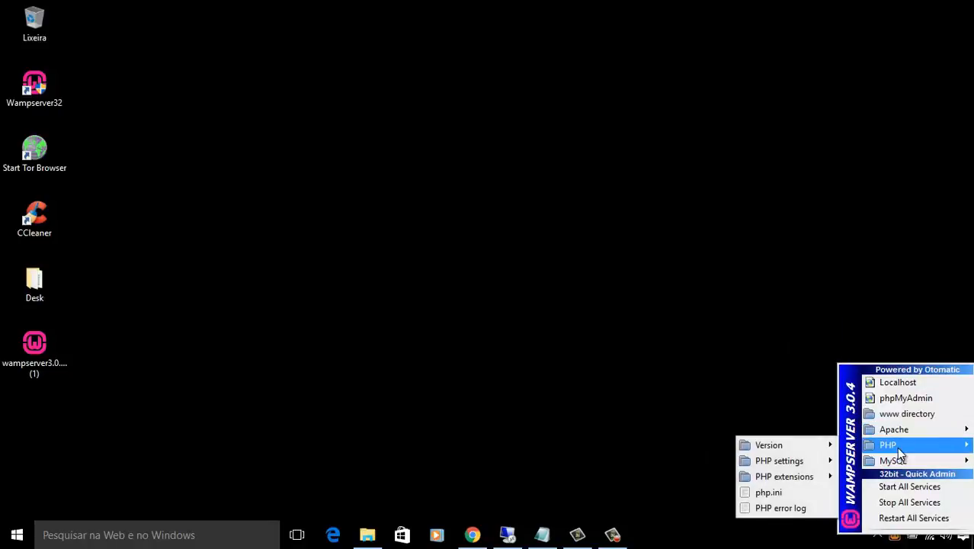
{"action": "mouse_move", "coordinate": [796, 460]}
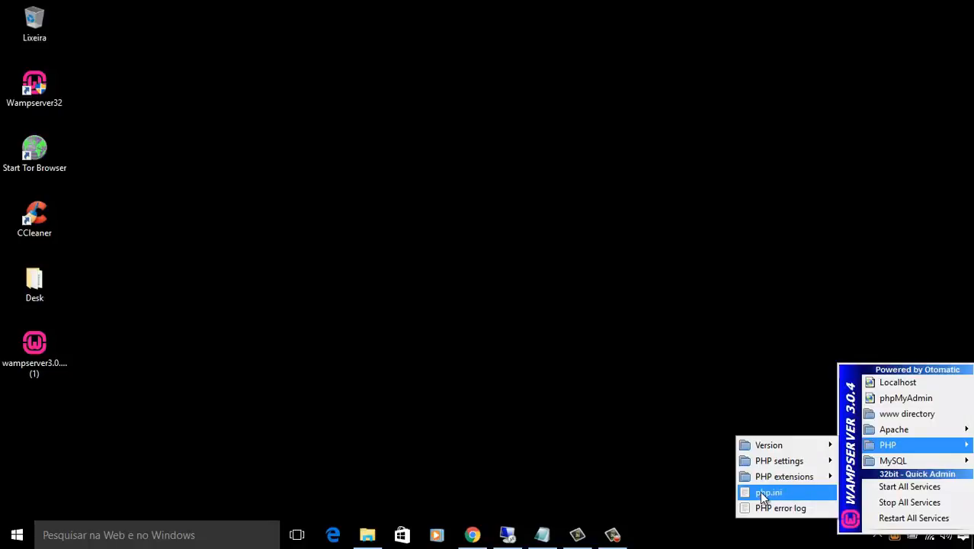
{"action": "mouse_move", "coordinate": [937, 461]}
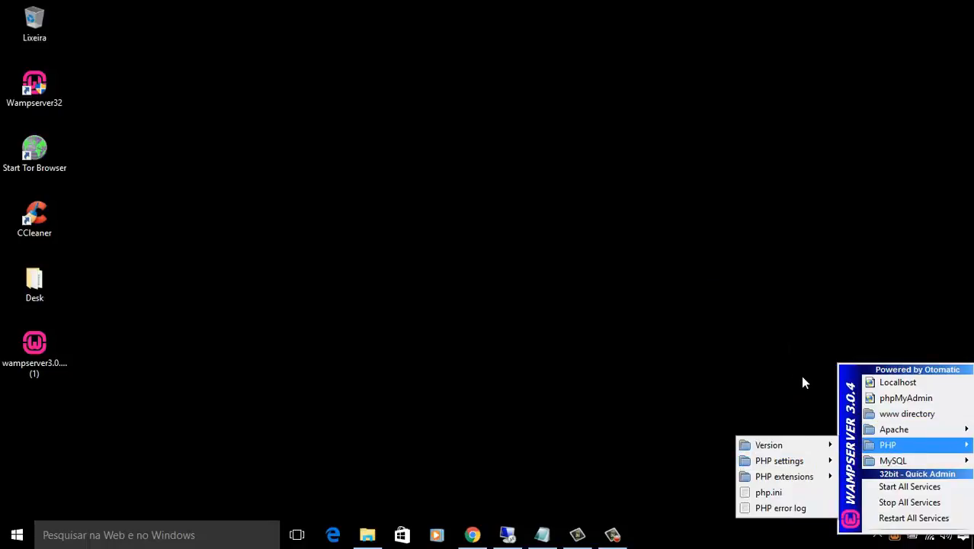
{"action": "left_click", "coordinate": [896, 489]}
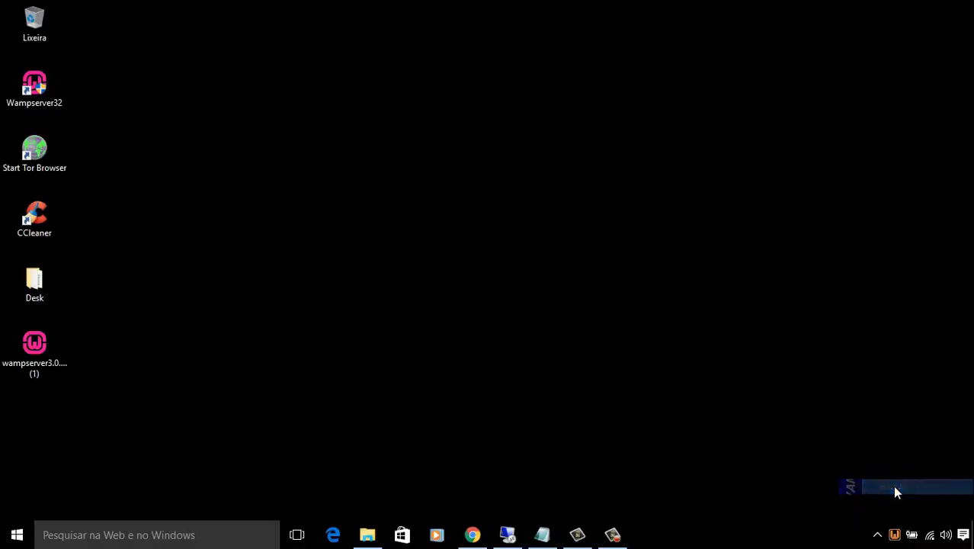
{"action": "left_click", "coordinate": [894, 534]}
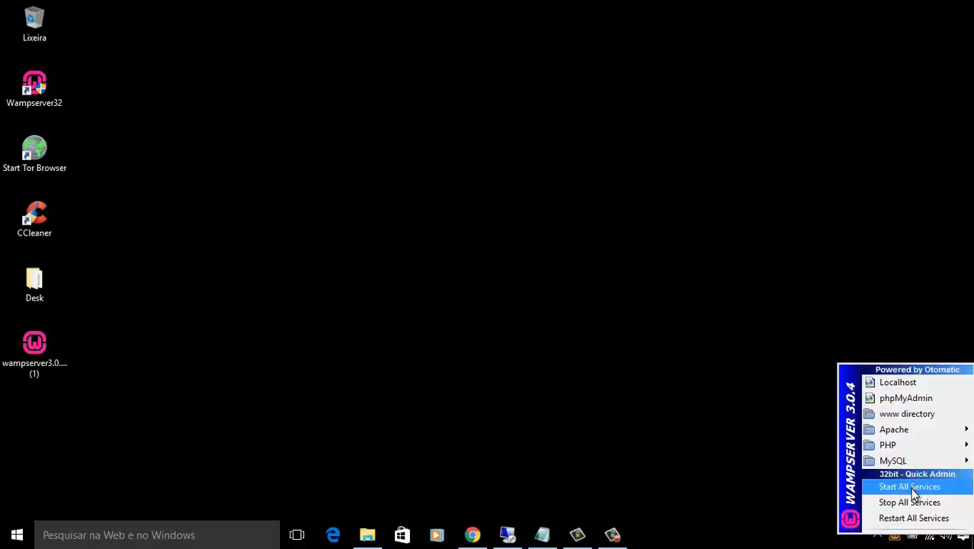
{"action": "left_click", "coordinate": [760, 439]}
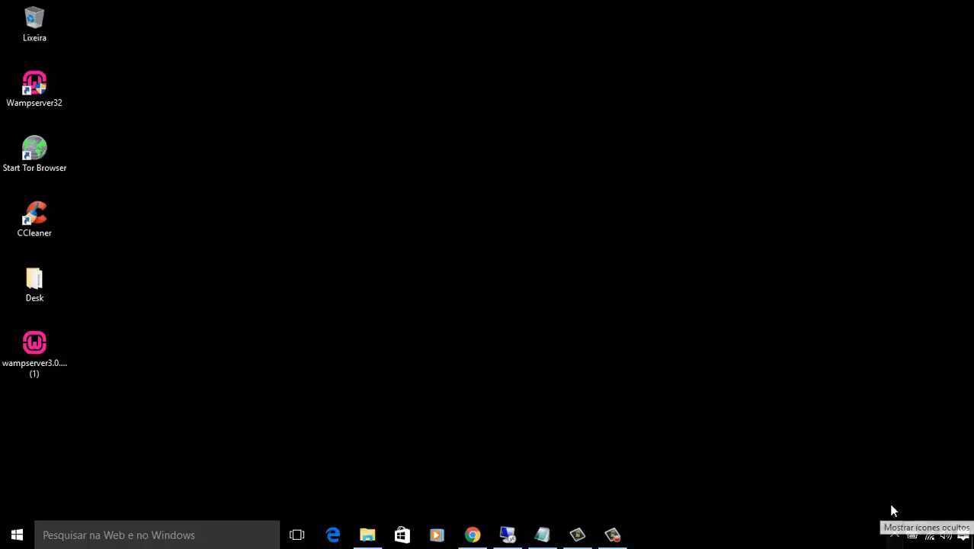
Run Test Port 80 from the WampServer tray icon's right-click Tools menu.
{"action": "left_click", "coordinate": [893, 534]}
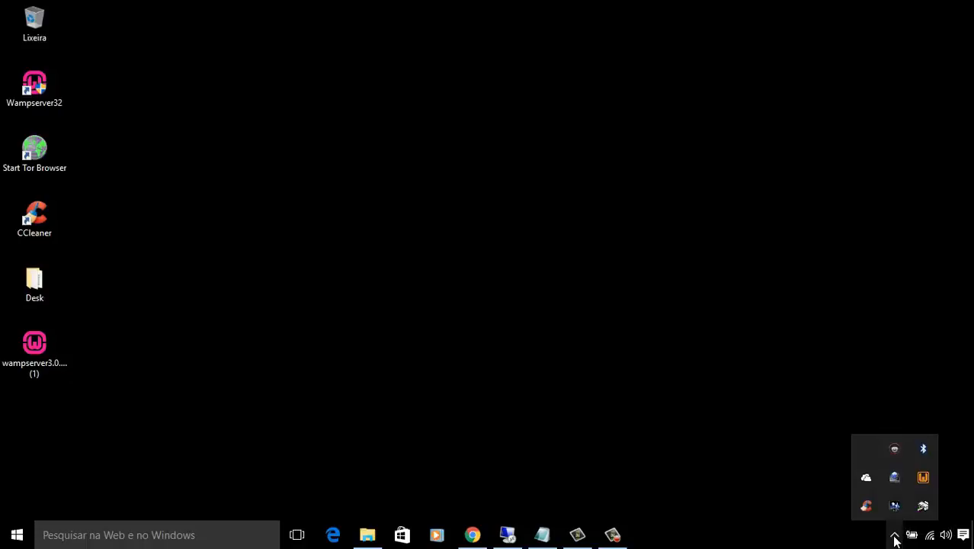
{"action": "right_click", "coordinate": [924, 479]}
{"action": "left_click", "coordinate": [798, 409]}
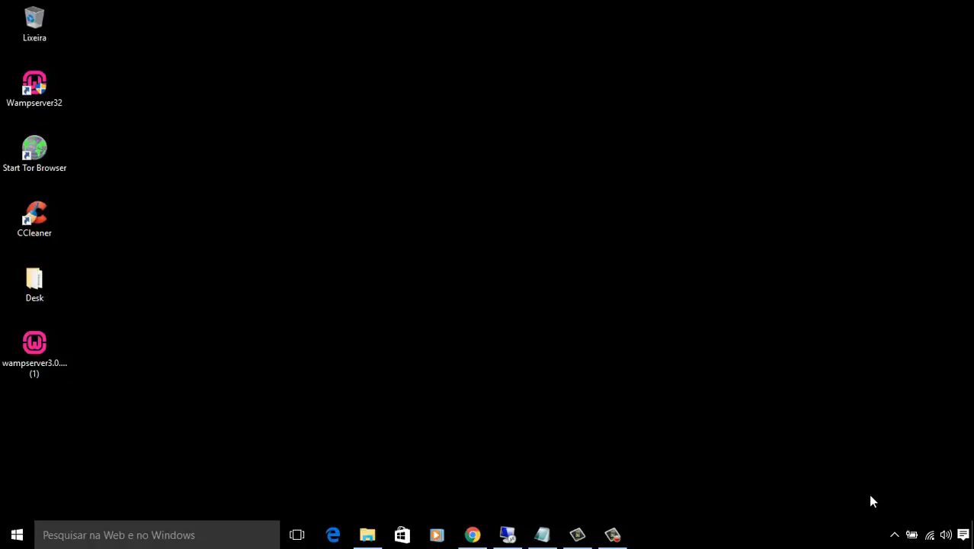
{"action": "left_click", "coordinate": [895, 534]}
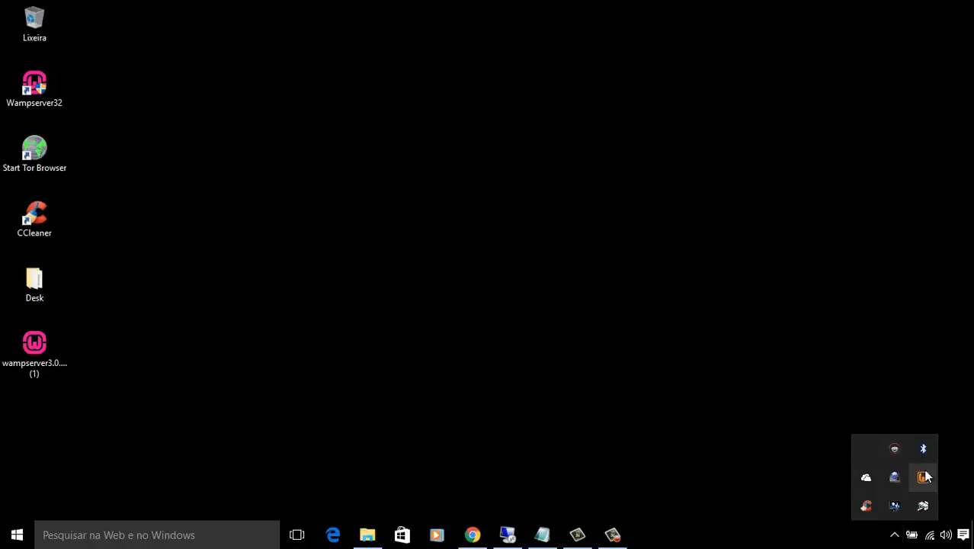
{"action": "right_click", "coordinate": [923, 477]}
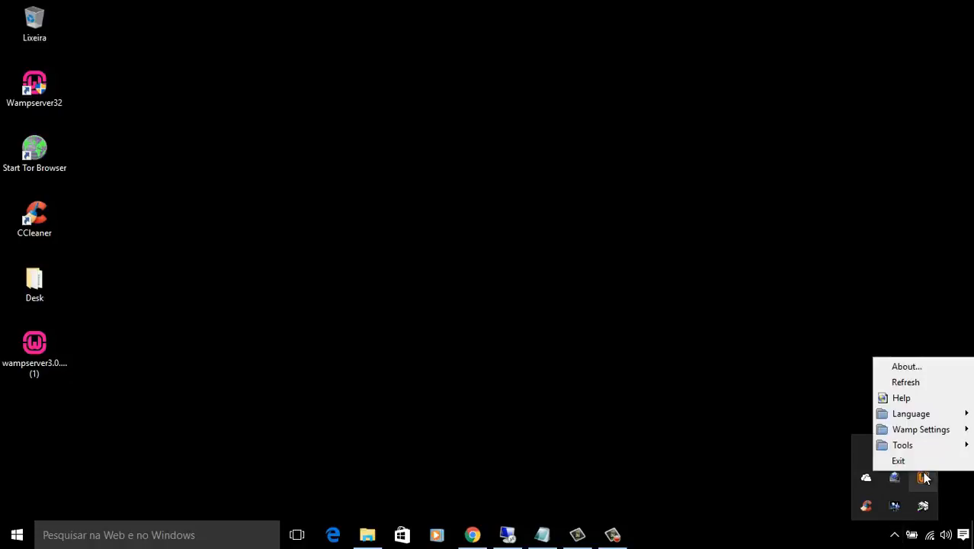
{"action": "left_click", "coordinate": [804, 382]}
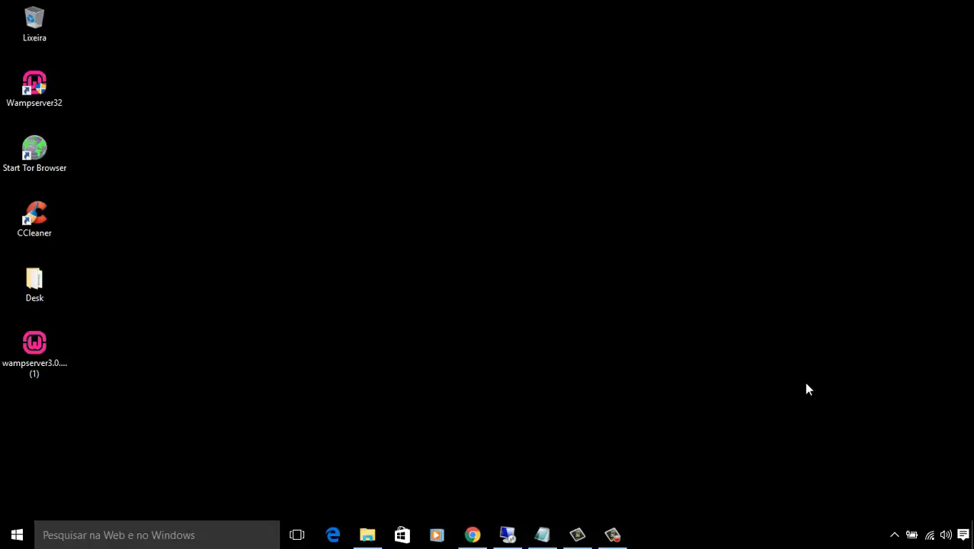
{"action": "left_click", "coordinate": [895, 537]}
{"action": "right_click", "coordinate": [905, 474]}
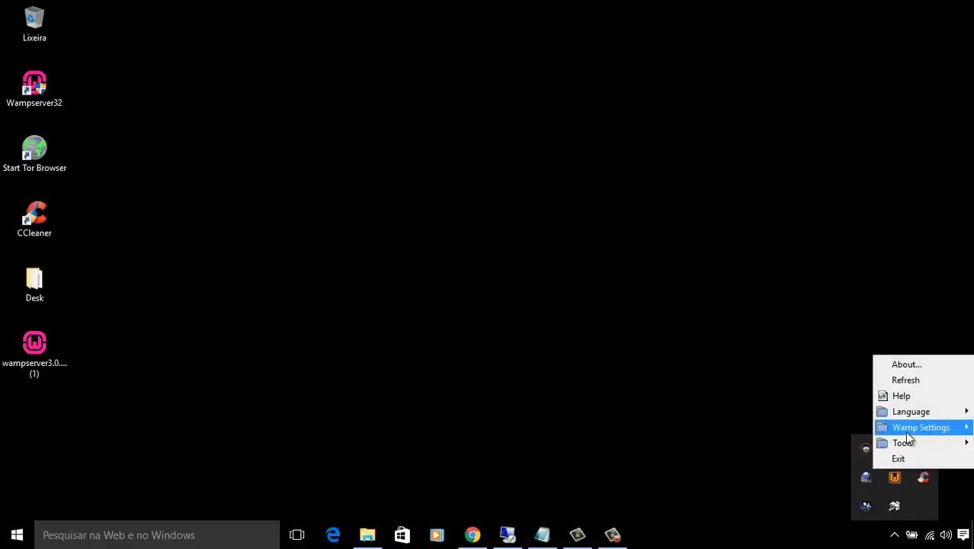
{"action": "mouse_move", "coordinate": [907, 432]}
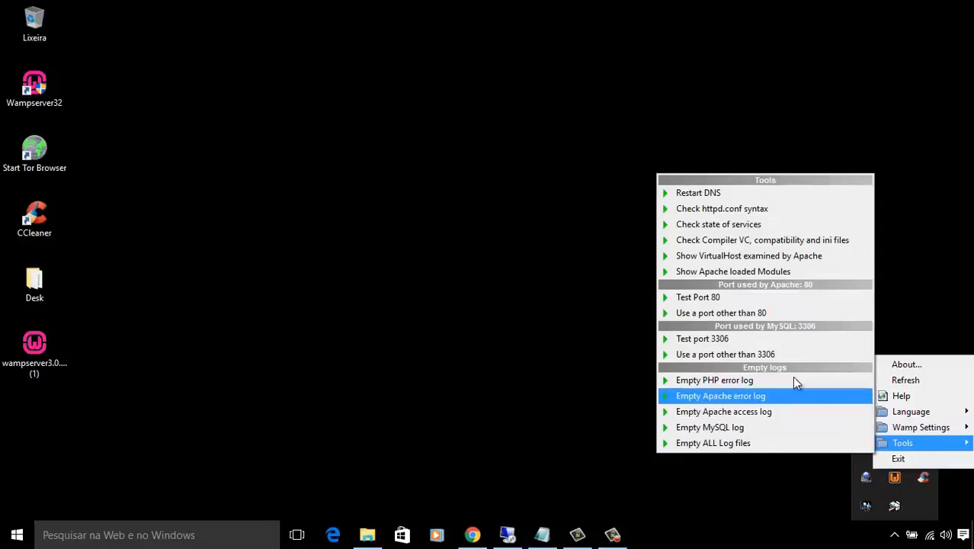
{"action": "left_click", "coordinate": [744, 296]}
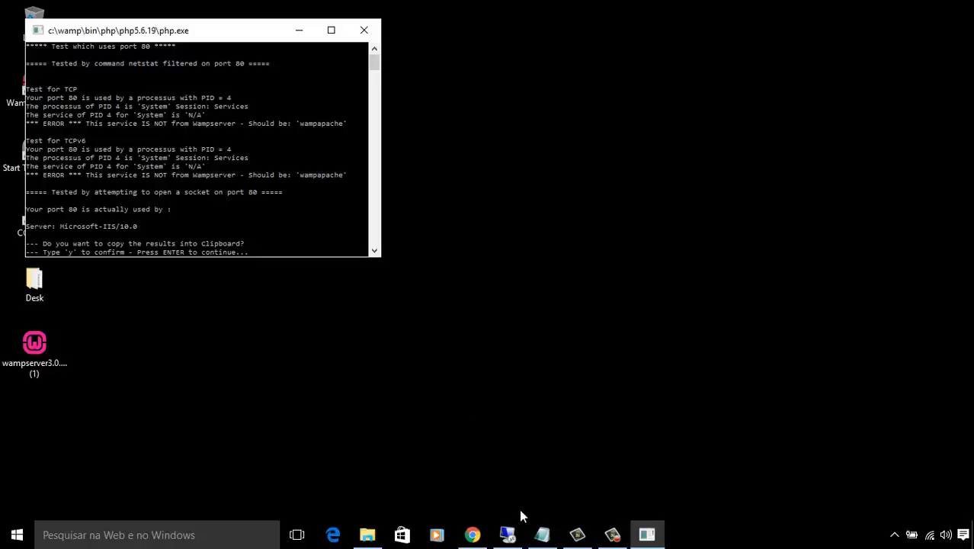
Open Command Prompt and copy 'sc config w3svc start= disabled' from the installation notes.
{"action": "left_click", "coordinate": [227, 533]}
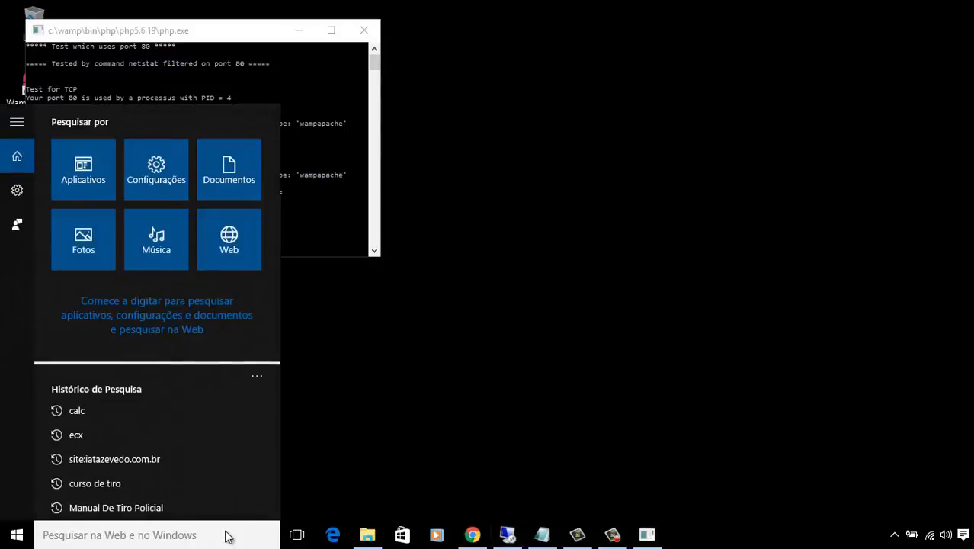
{"action": "type", "text": "cmd"}
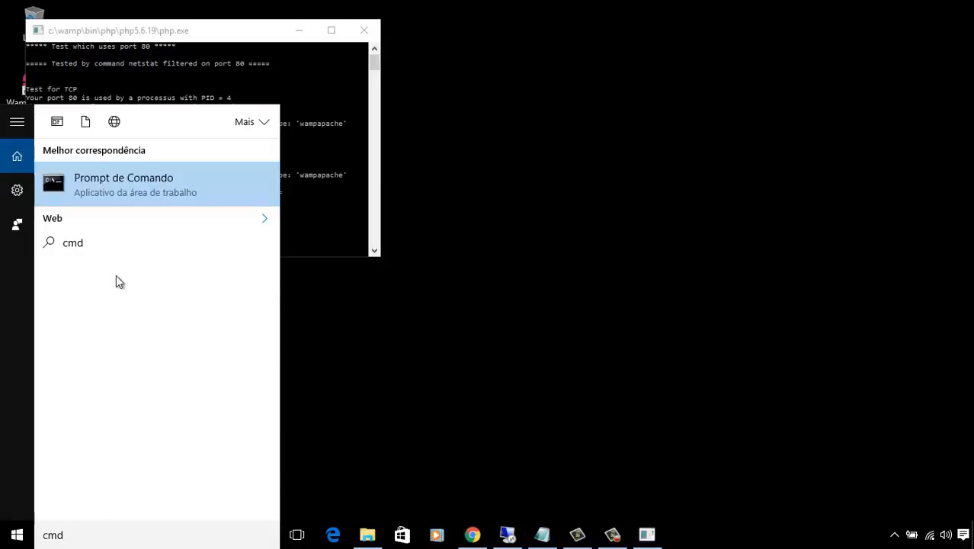
{"action": "left_click", "coordinate": [118, 183]}
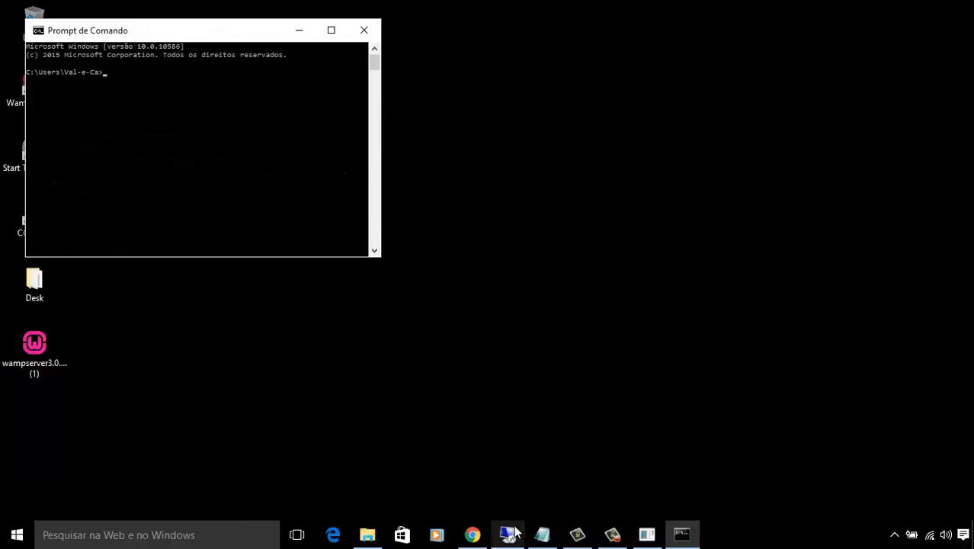
{"action": "left_click", "coordinate": [542, 533]}
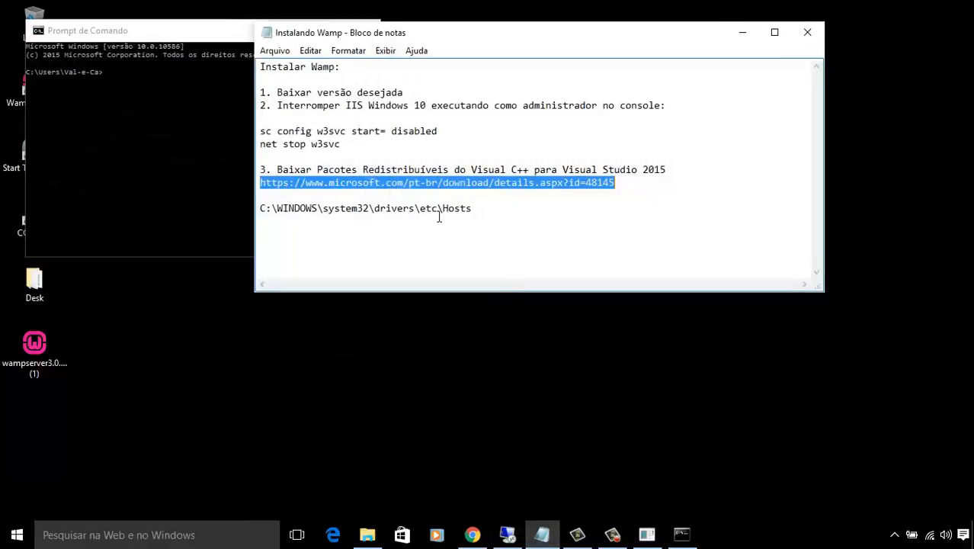
{"action": "left_click", "coordinate": [373, 143]}
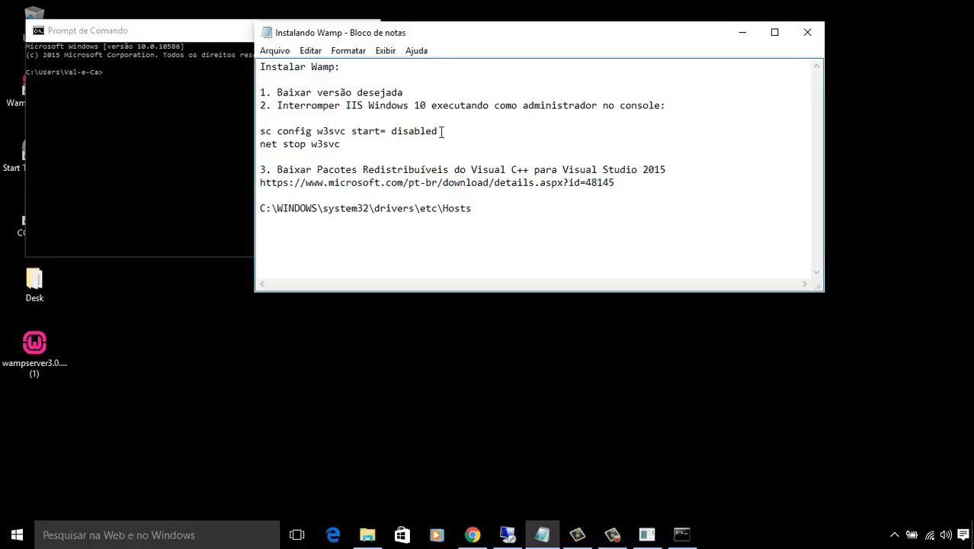
{"action": "left_click_drag", "start_coordinate": [441, 131], "coordinate": [259, 132]}
{"action": "right_click", "coordinate": [307, 138]}
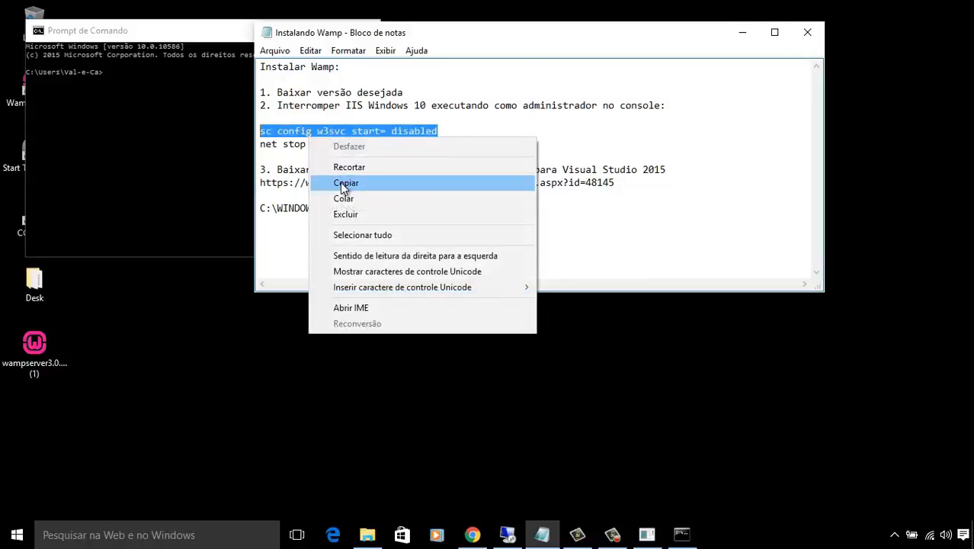
{"action": "left_click", "coordinate": [340, 182]}
Run 'sc config w3svc start= disabled' in Command Prompt, which fails with access denied.
{"action": "left_click", "coordinate": [196, 154]}
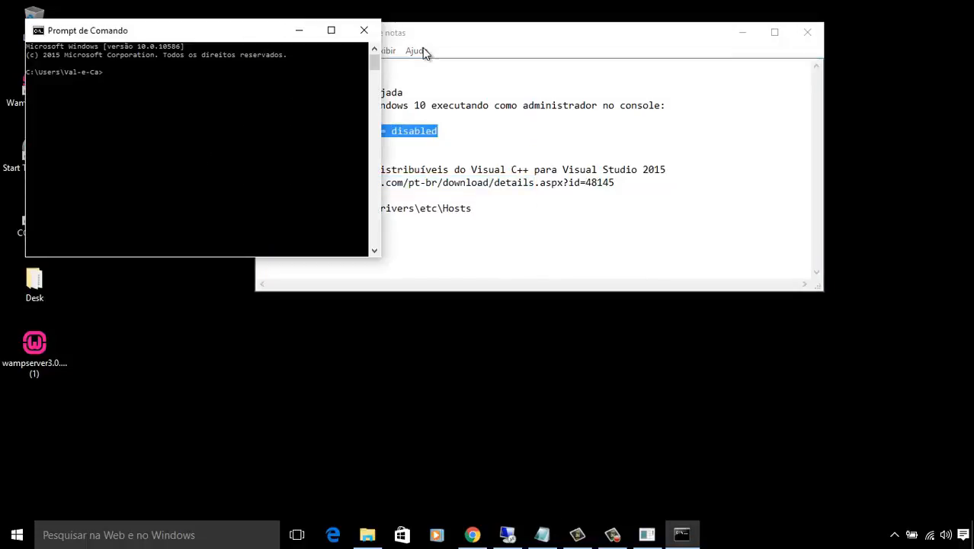
{"action": "left_click_drag", "start_coordinate": [422, 35], "coordinate": [571, 42]}
{"action": "left_click", "coordinate": [251, 88]}
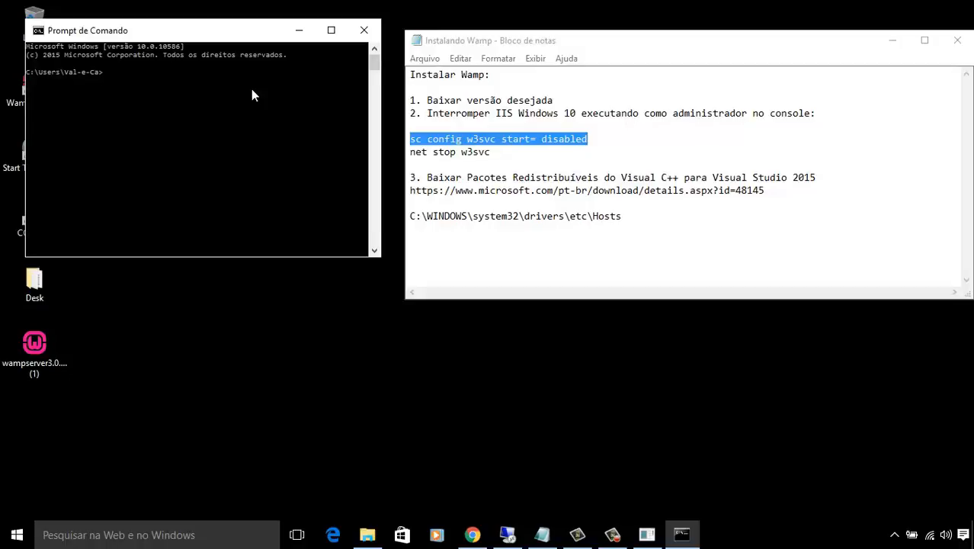
{"action": "right_click", "coordinate": [253, 94]}
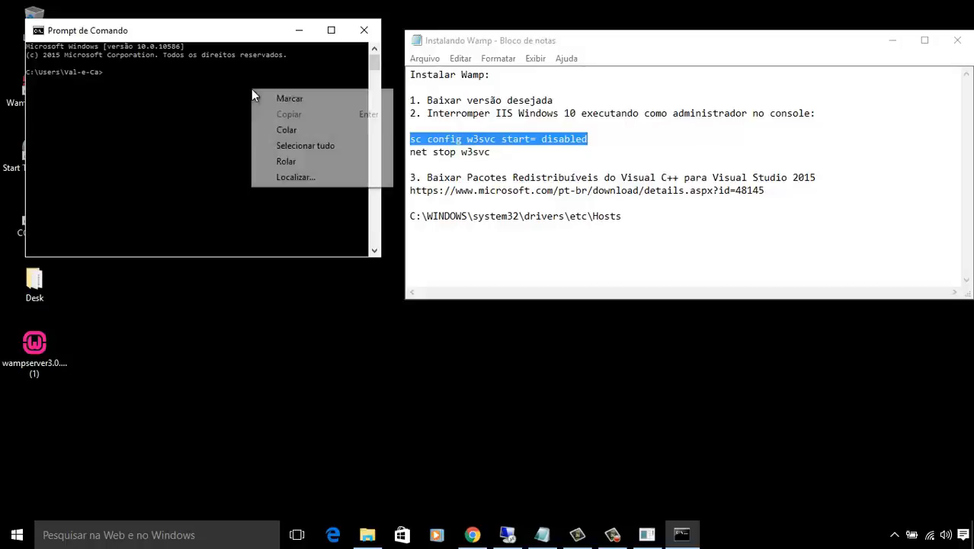
{"action": "left_click", "coordinate": [287, 130]}
{"action": "key", "text": "Return"}
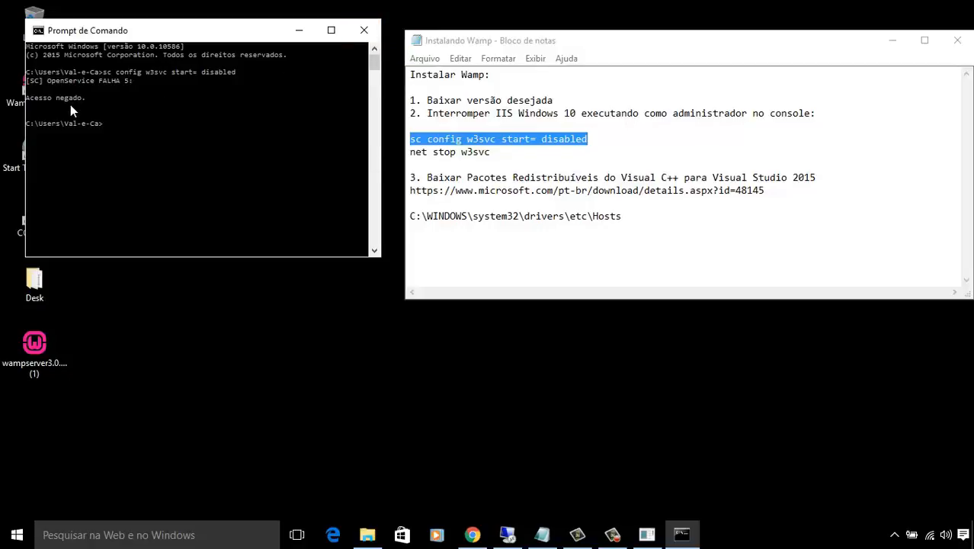
Select 'administrador' in the notes and close the non-administrator Command Prompt.
{"action": "left_click", "coordinate": [671, 114]}
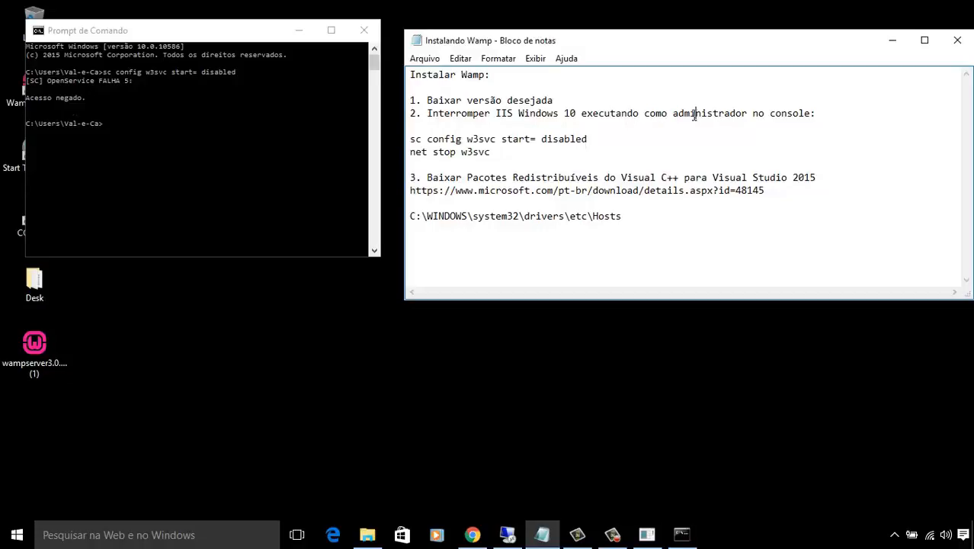
{"action": "double_click", "coordinate": [695, 115]}
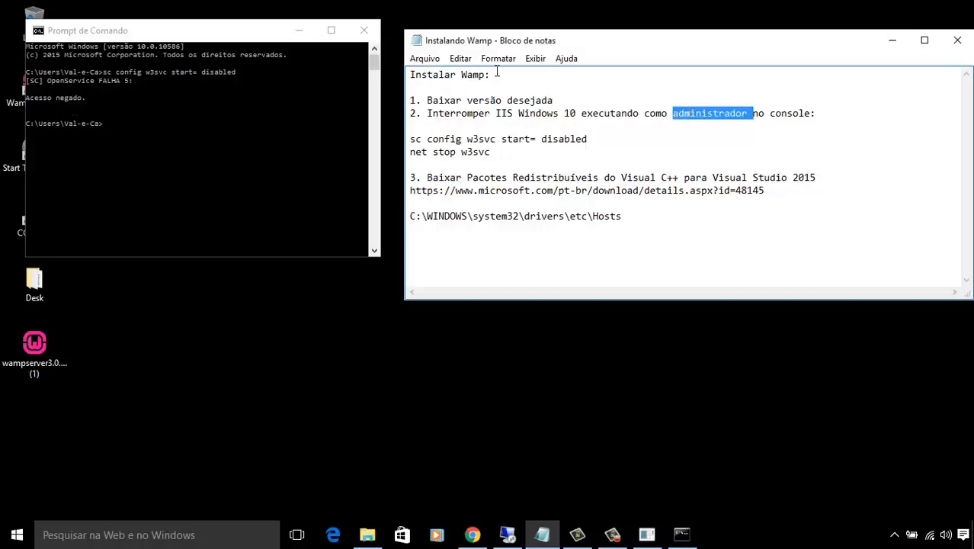
{"action": "left_click", "coordinate": [368, 38]}
Close the port 80 test console and launch Command Prompt as administrator.
{"action": "left_click", "coordinate": [363, 32]}
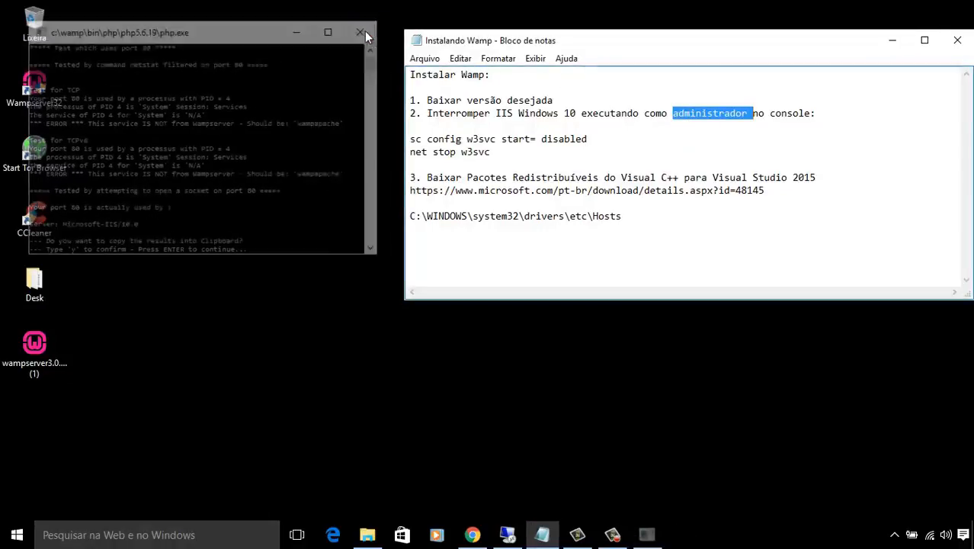
{"action": "left_click", "coordinate": [204, 538]}
{"action": "type", "text": "cmd"}
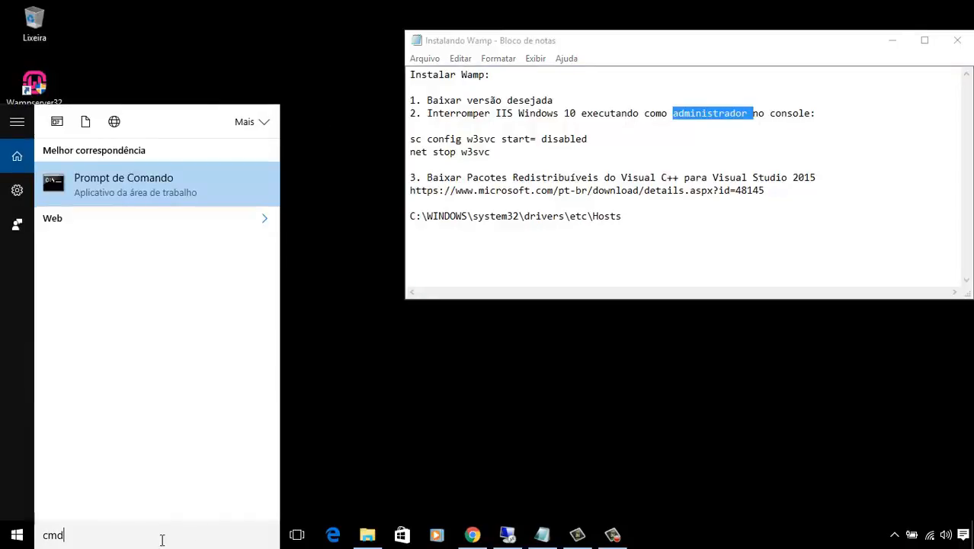
{"action": "right_click", "coordinate": [112, 187]}
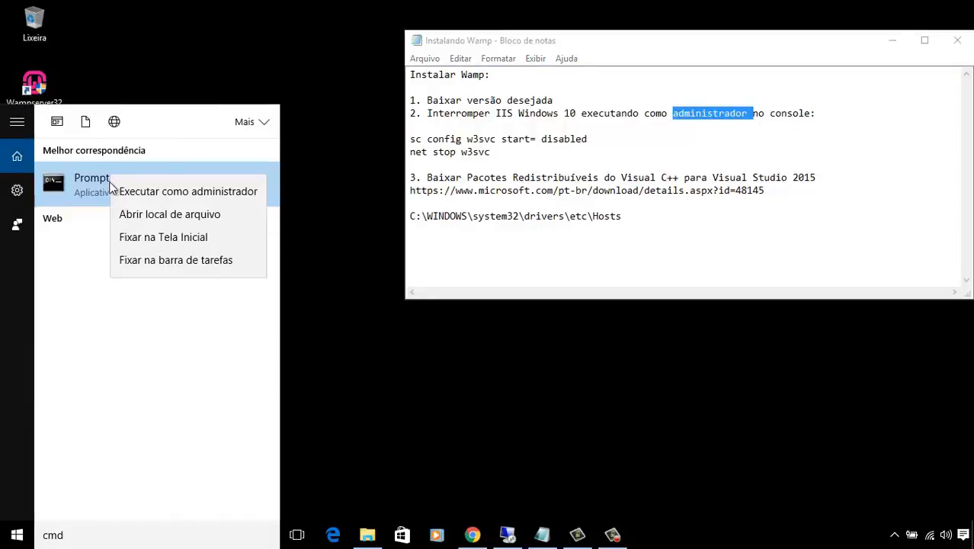
{"action": "left_click", "coordinate": [136, 191]}
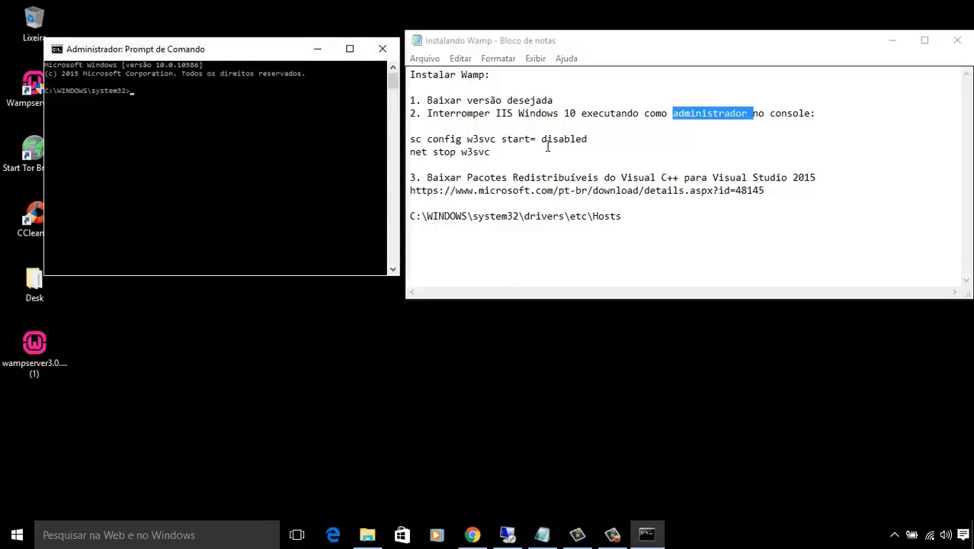
Run 'sc config w3svc start= disabled' in the administrator console to disable IIS.
{"action": "left_click_drag", "start_coordinate": [588, 139], "coordinate": [404, 141]}
{"action": "left_click", "coordinate": [304, 112]}
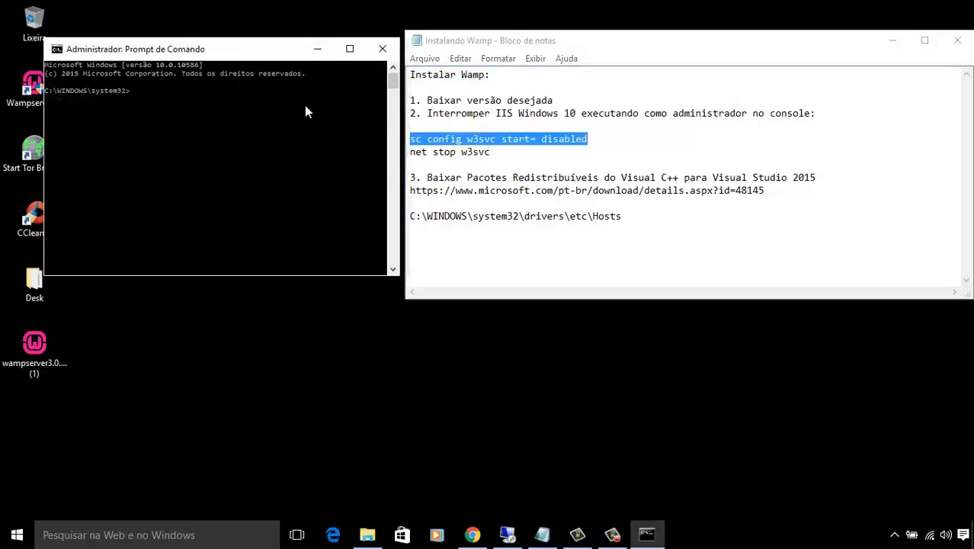
{"action": "right_click", "coordinate": [256, 122]}
{"action": "left_click", "coordinate": [294, 161]}
{"action": "key", "text": "Return"}
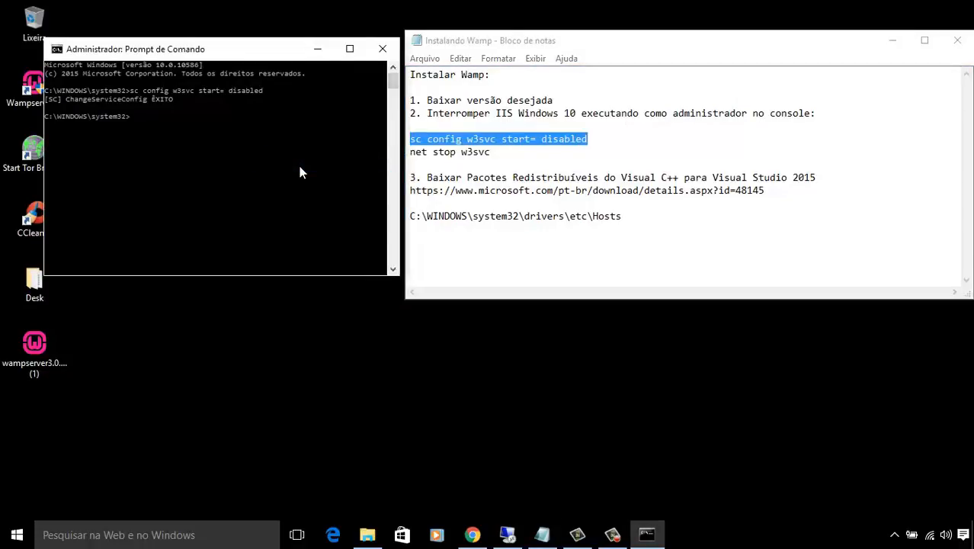
Stop IIS with 'net stop w3svc', then close the administrator console.
{"action": "left_click_drag", "start_coordinate": [491, 151], "coordinate": [410, 152]}
{"action": "right_click", "coordinate": [466, 157]}
{"action": "left_click", "coordinate": [503, 204]}
{"action": "left_click", "coordinate": [173, 189]}
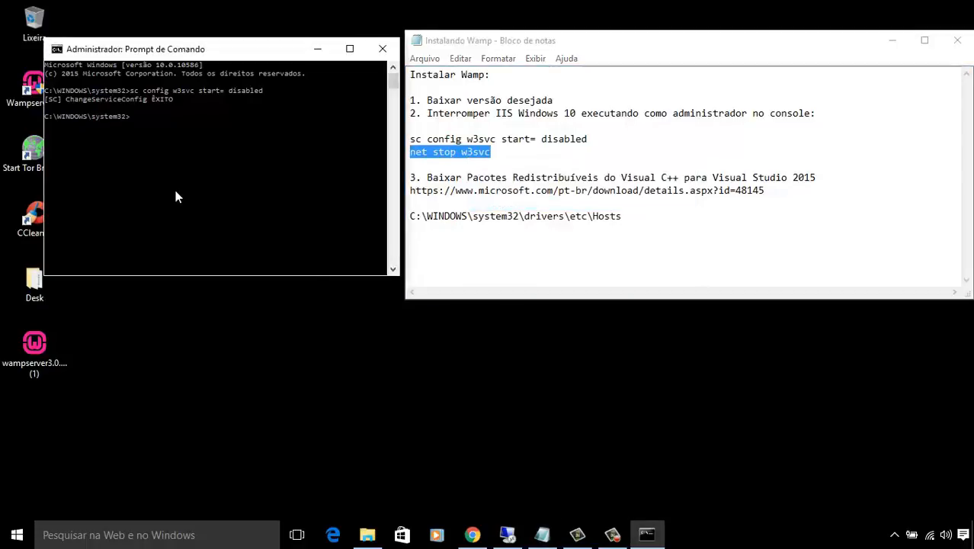
{"action": "right_click", "coordinate": [174, 189]}
{"action": "left_click", "coordinate": [212, 232]}
{"action": "key", "text": "Return"}
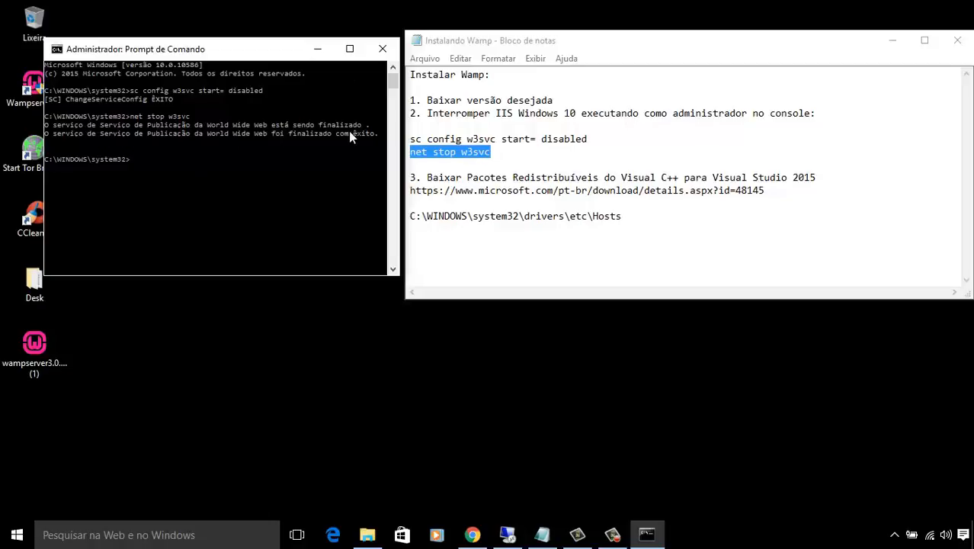
{"action": "left_click", "coordinate": [379, 48]}
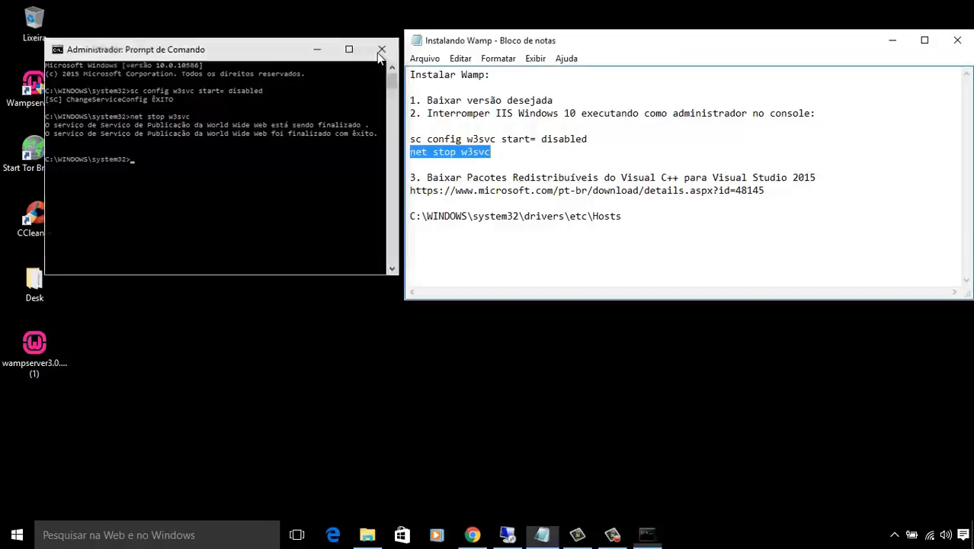
Run WampServer's Test Port 80 tool, then close the test console.
{"action": "left_click", "coordinate": [894, 534]}
{"action": "right_click", "coordinate": [894, 450]}
{"action": "mouse_move", "coordinate": [905, 434]}
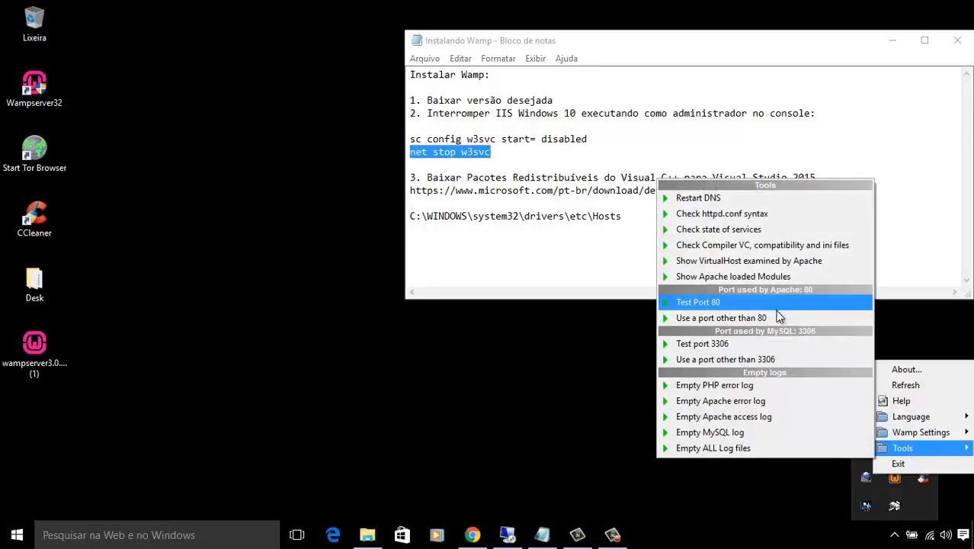
{"action": "left_click", "coordinate": [700, 302]}
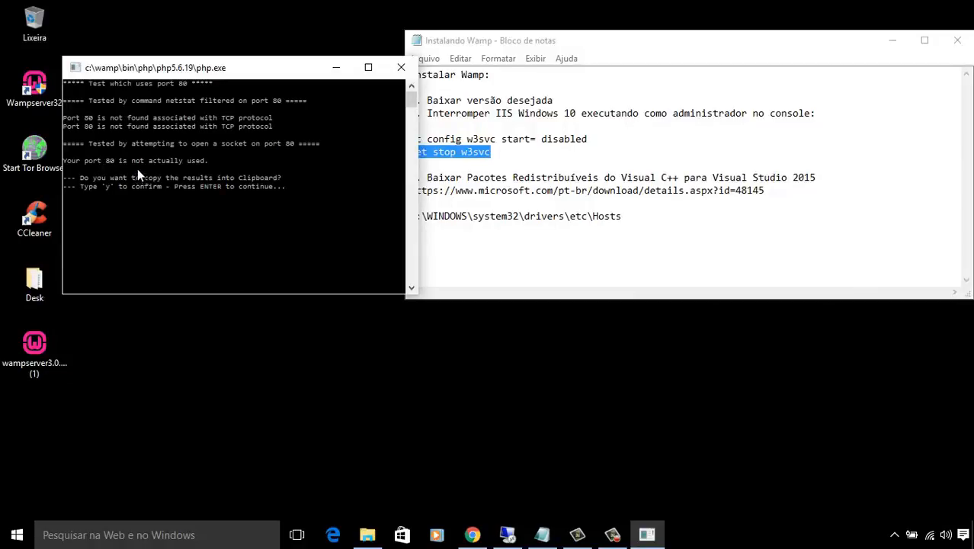
{"action": "left_click", "coordinate": [401, 67]}
Start all WampServer services so they all show as running.
{"action": "left_click", "coordinate": [894, 534]}
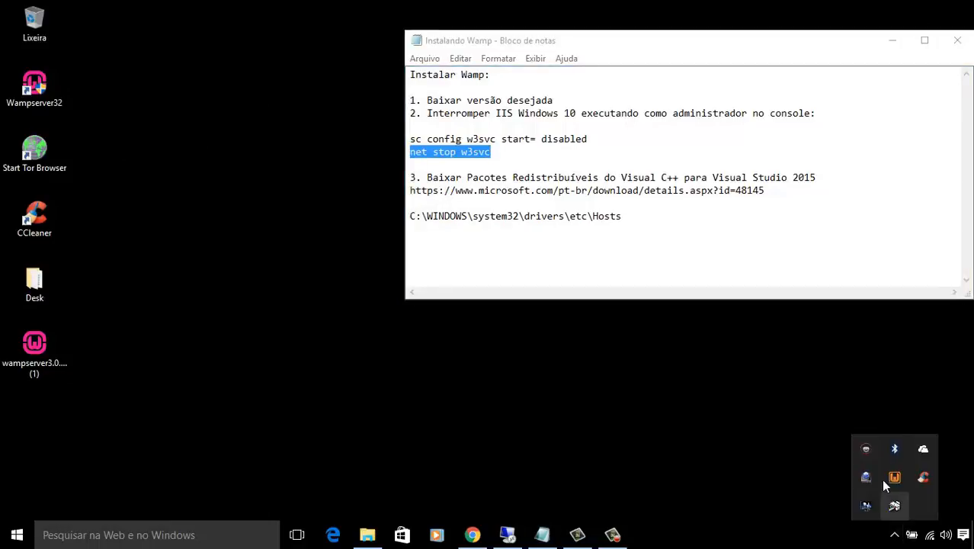
{"action": "right_click", "coordinate": [893, 479]}
{"action": "left_click", "coordinate": [890, 480]}
{"action": "left_click", "coordinate": [907, 434]}
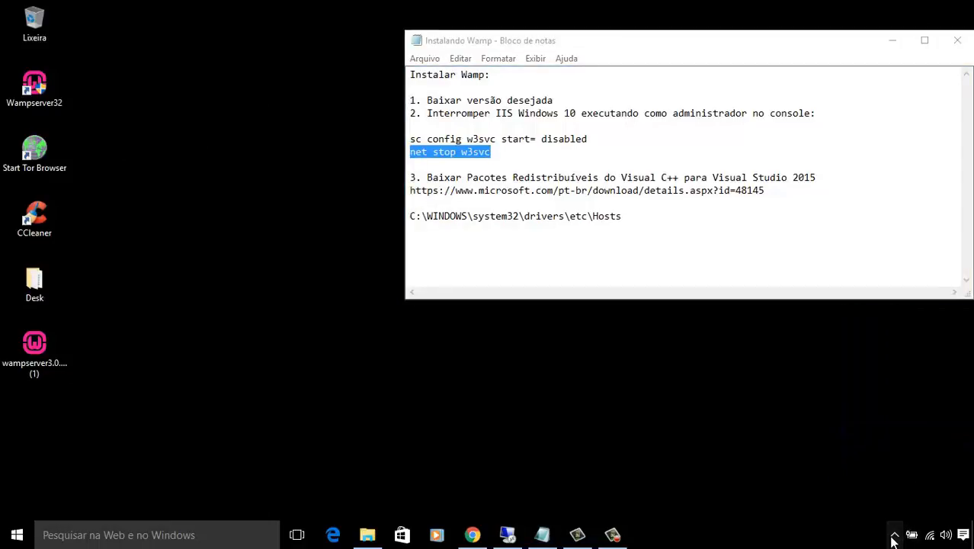
{"action": "left_click", "coordinate": [893, 535]}
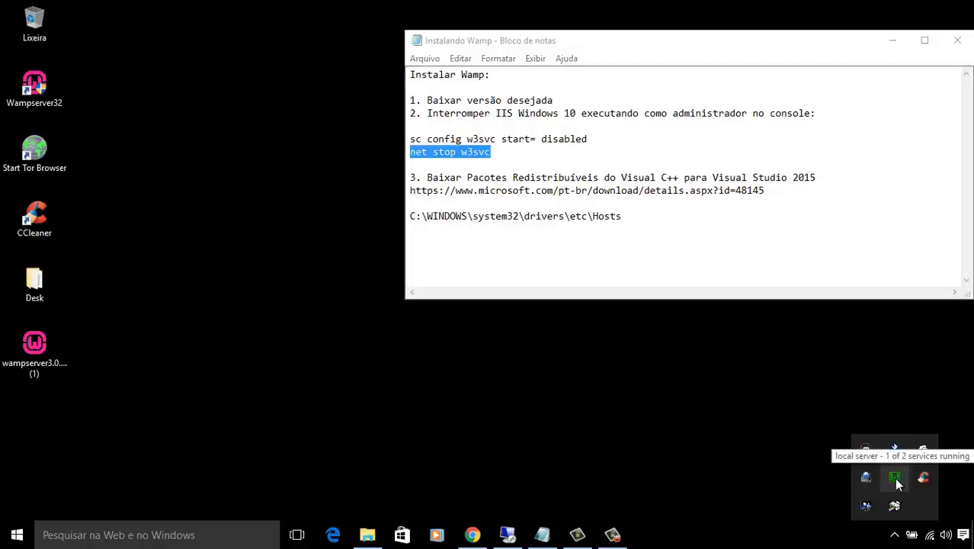
{"action": "left_click", "coordinate": [895, 478]}
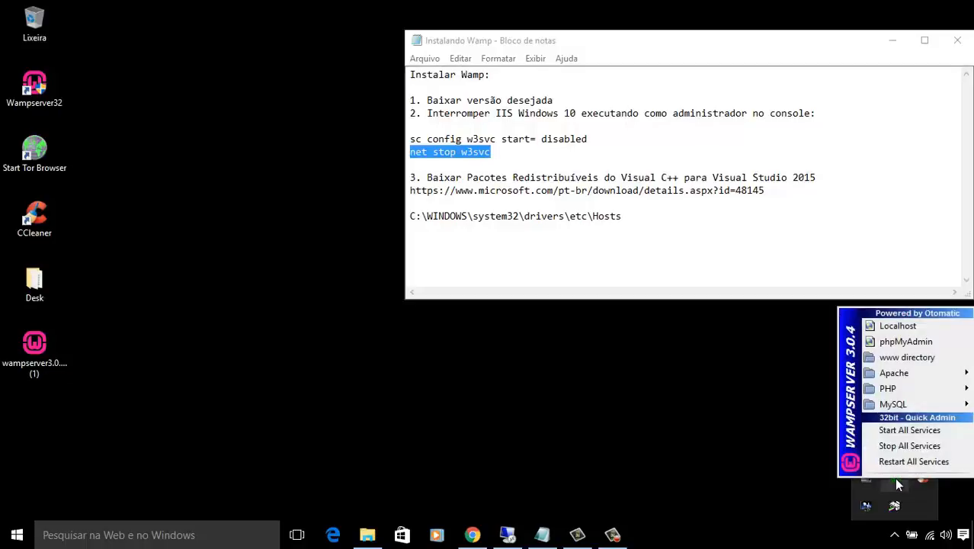
{"action": "left_click", "coordinate": [775, 469]}
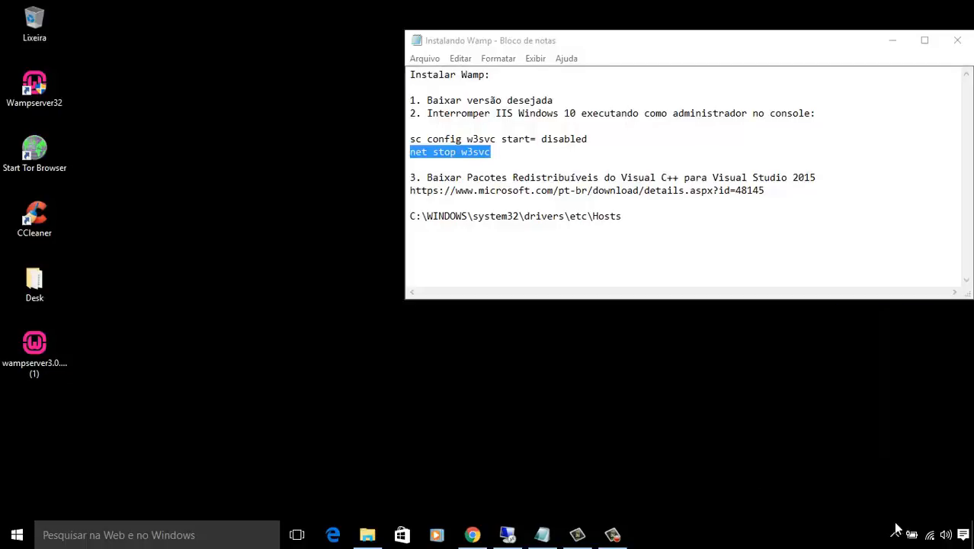
Launch phpMyAdmin from the WampServer menu in Internet Explorer.
{"action": "left_click", "coordinate": [894, 535]}
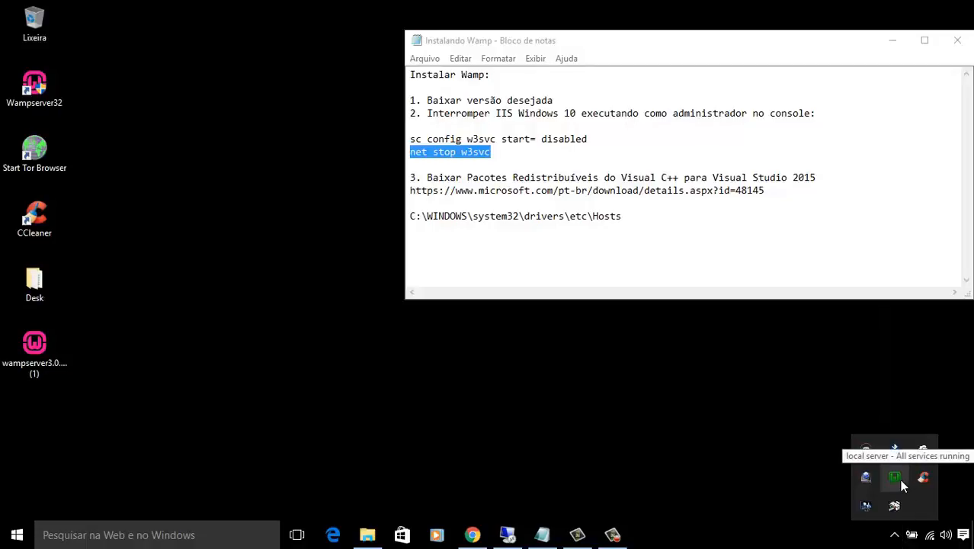
{"action": "left_click", "coordinate": [894, 480]}
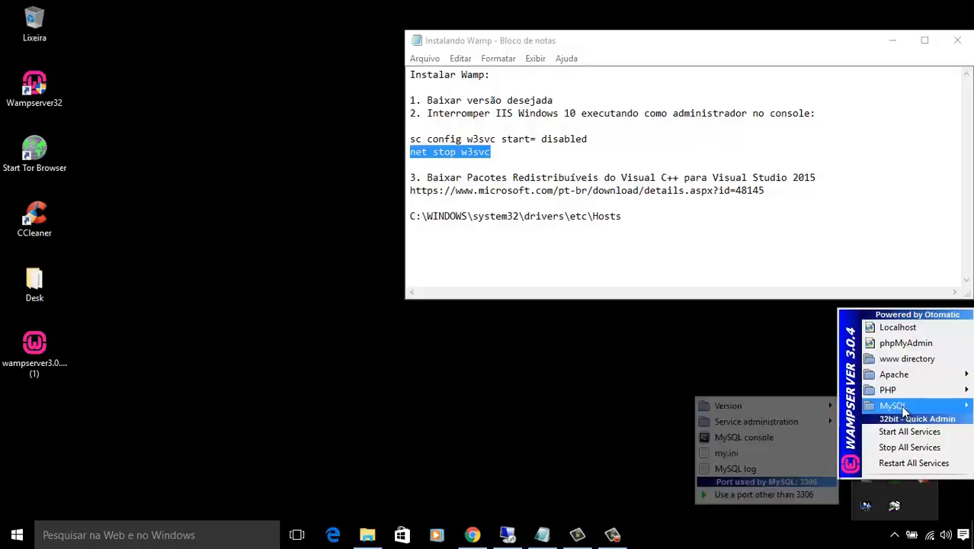
{"action": "left_click", "coordinate": [908, 341]}
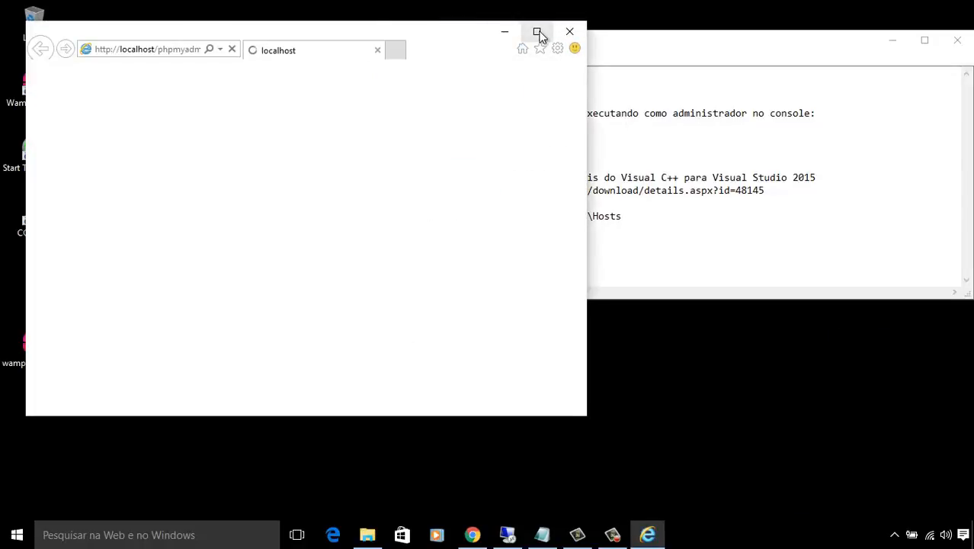
Maximize Internet Explorer and dismiss the IE 11 setup prompt.
{"action": "left_click", "coordinate": [537, 32]}
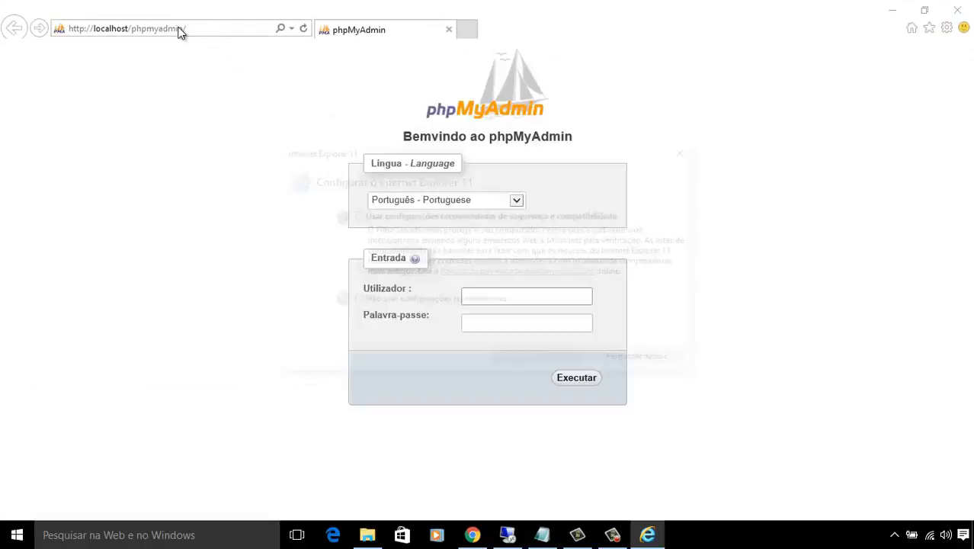
{"action": "left_click", "coordinate": [688, 150]}
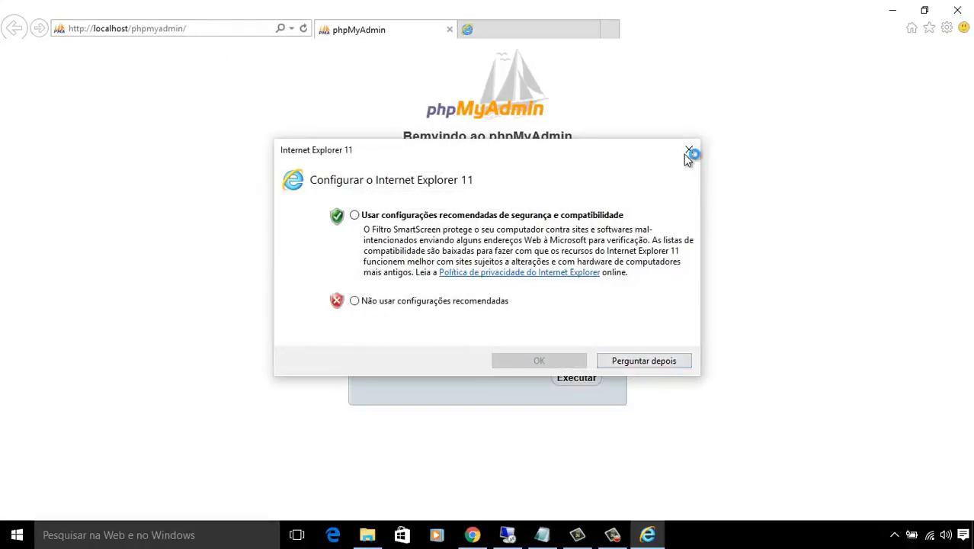
{"action": "left_click", "coordinate": [370, 30]}
{"action": "left_click", "coordinate": [181, 29]}
{"action": "key", "text": "ctrl+c"}
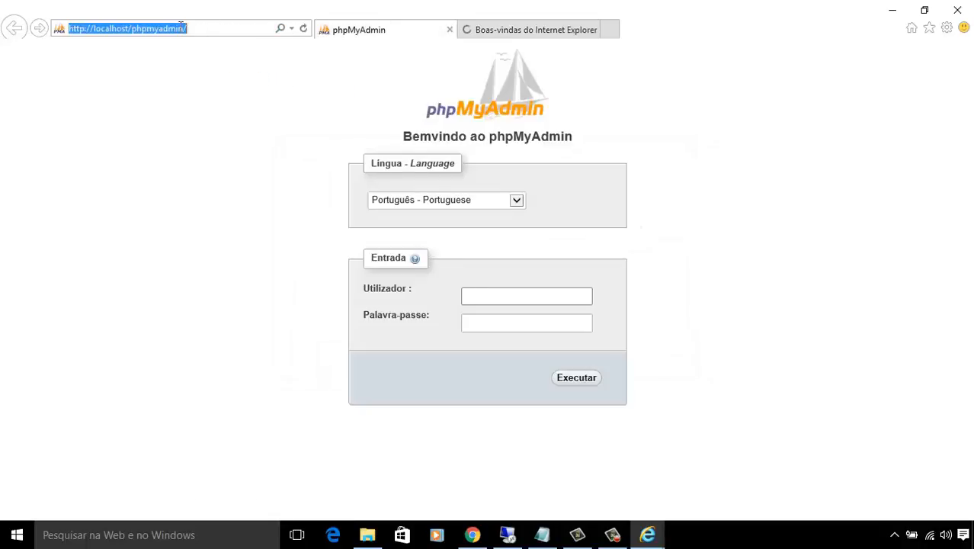
{"action": "right_click", "coordinate": [180, 30]}
{"action": "left_click", "coordinate": [215, 77]}
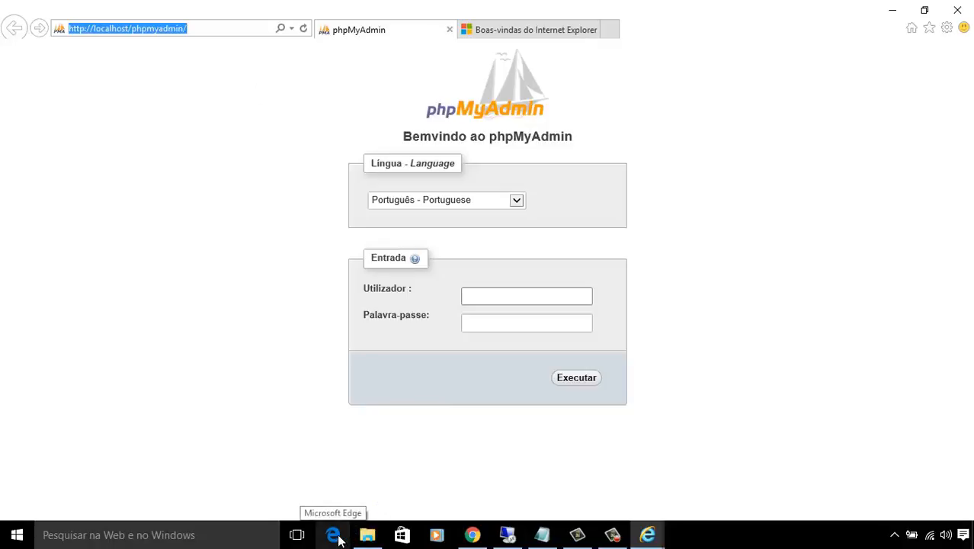
Load the phpMyAdmin address in a new Chrome tab and log in as root.
{"action": "left_click", "coordinate": [472, 534]}
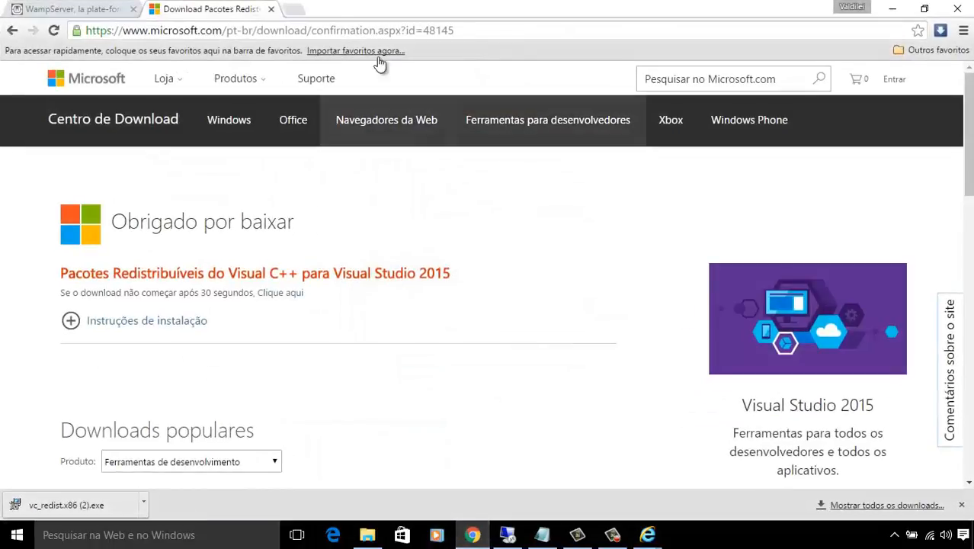
{"action": "left_click", "coordinate": [300, 10]}
{"action": "key", "text": "ctrl+v"}
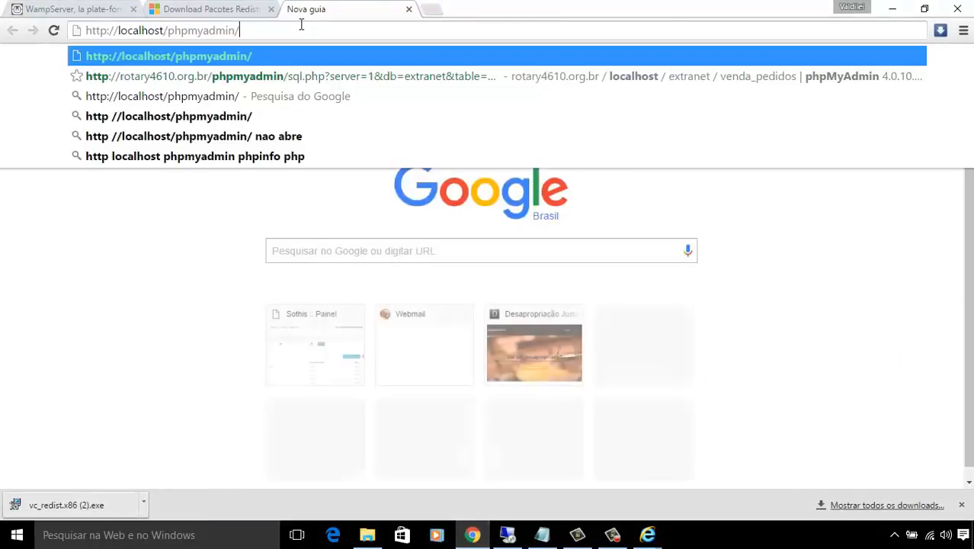
{"action": "key", "text": "Return"}
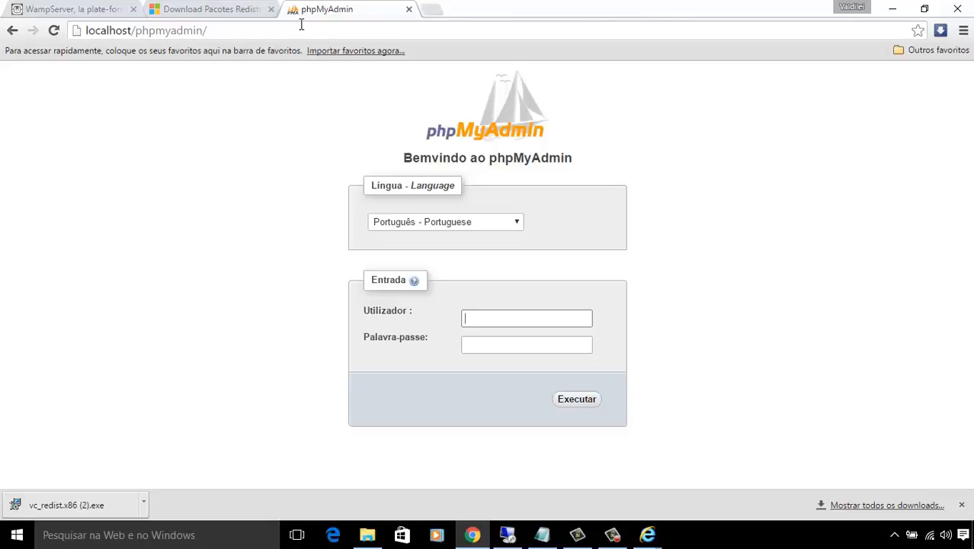
{"action": "type", "text": "root"}
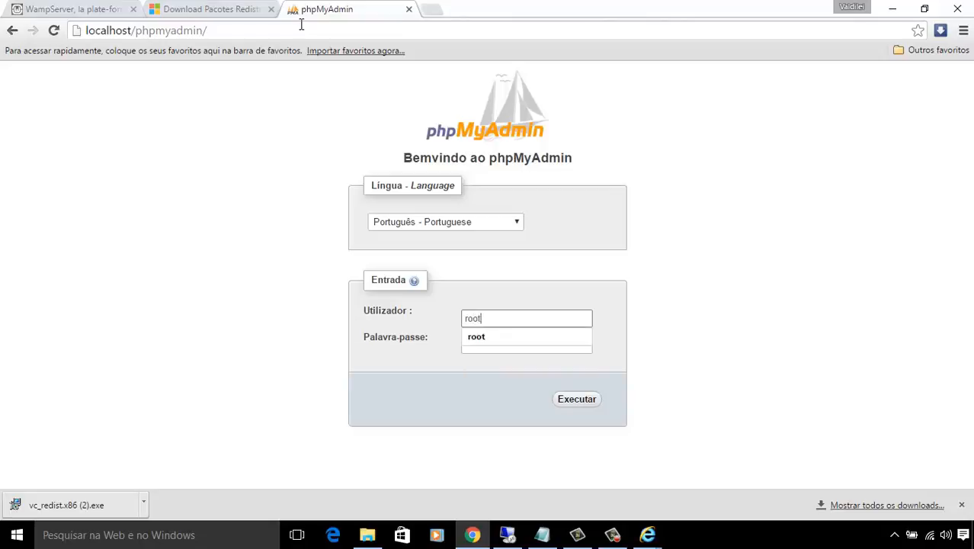
{"action": "key", "text": "Return"}
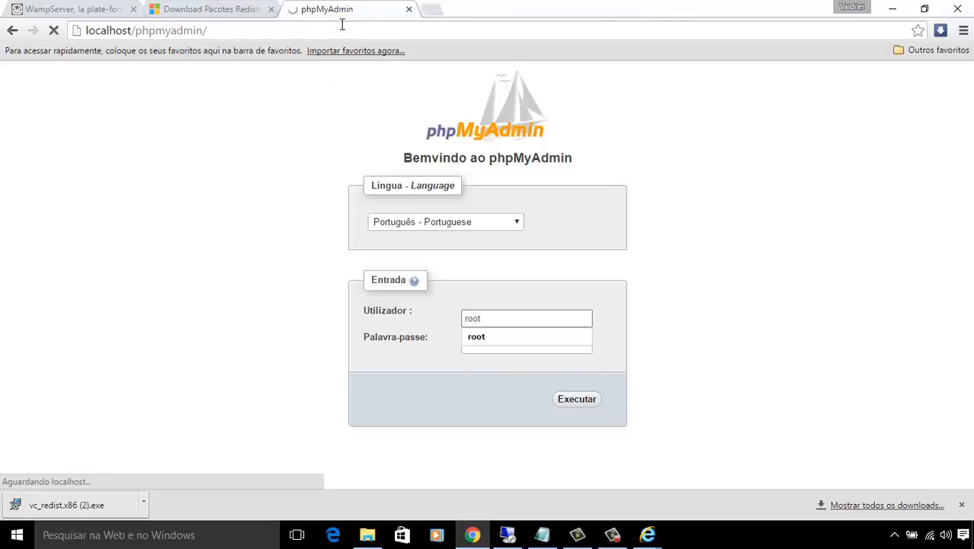
Load localhost in another new Chrome tab.
{"action": "left_click", "coordinate": [433, 9]}
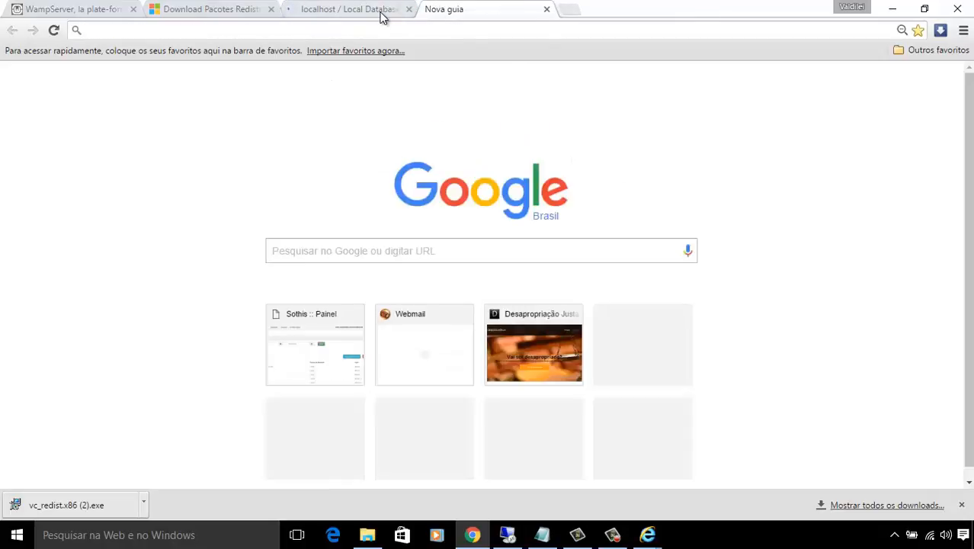
{"action": "left_click", "coordinate": [382, 12]}
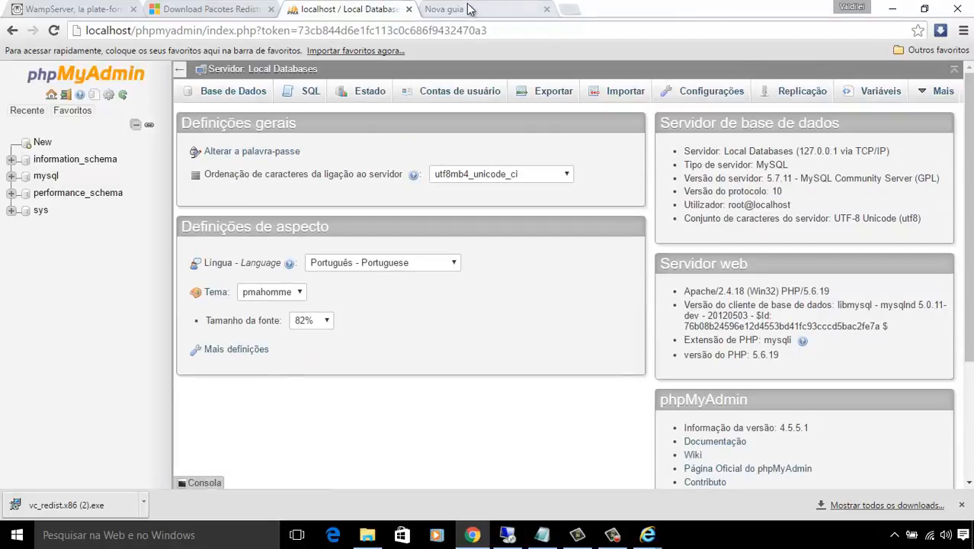
{"action": "left_click", "coordinate": [469, 9]}
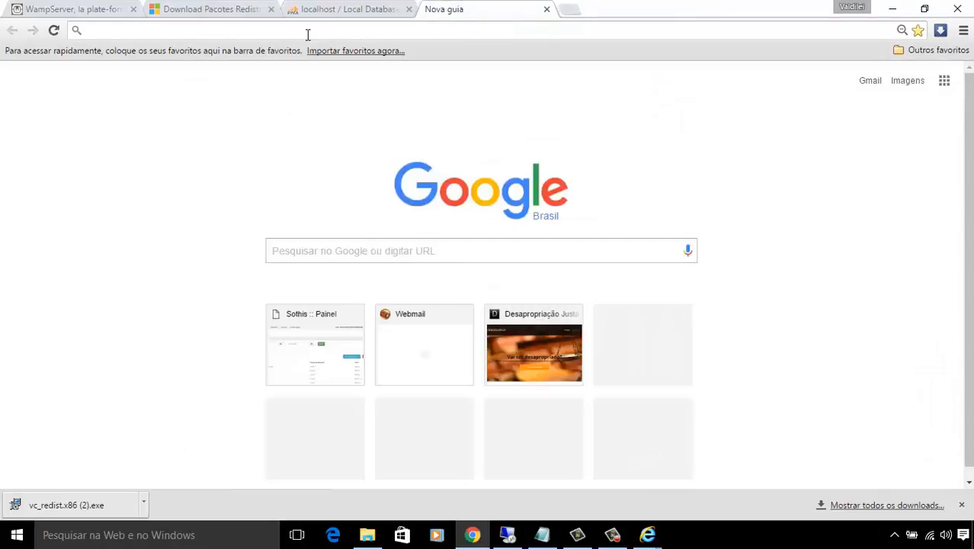
{"action": "type", "text": "localhost"}
{"action": "key", "text": "Return"}
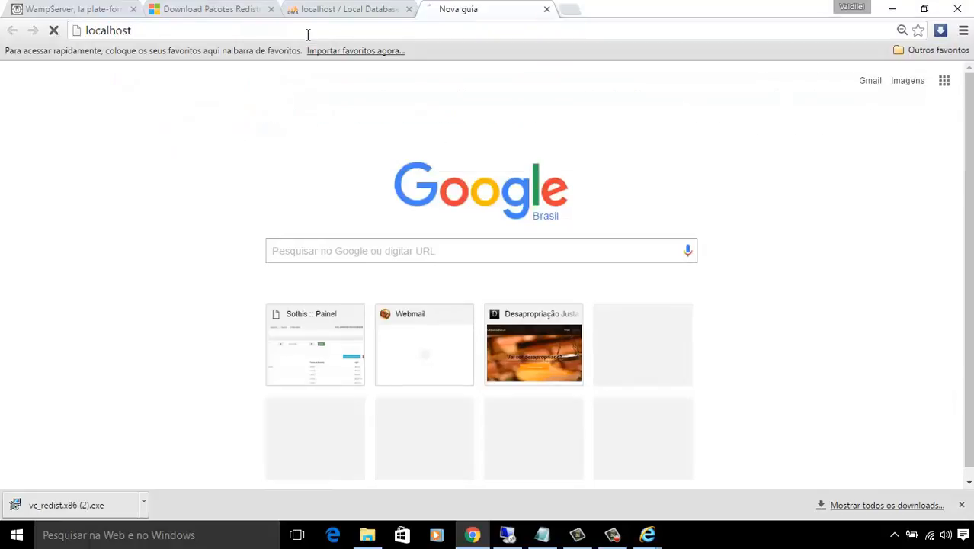
Browse the WampServer homepage, open the projeto1 project, and return.
{"action": "scroll", "coordinate": [373, 167], "scroll_direction": "down", "scroll_amount": 3}
{"action": "scroll", "coordinate": [388, 142], "scroll_direction": "up", "scroll_amount": 2}
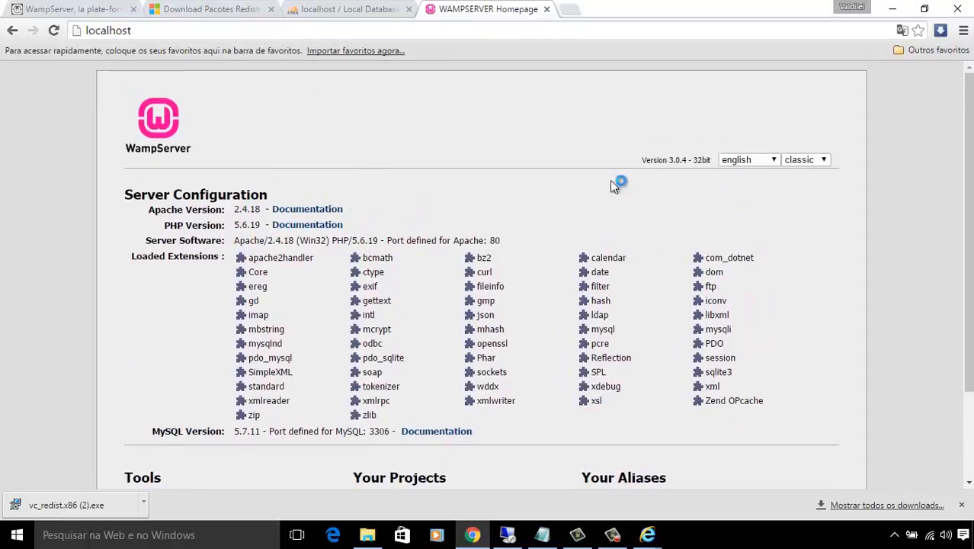
{"action": "scroll", "coordinate": [628, 207], "scroll_direction": "down", "scroll_amount": 3}
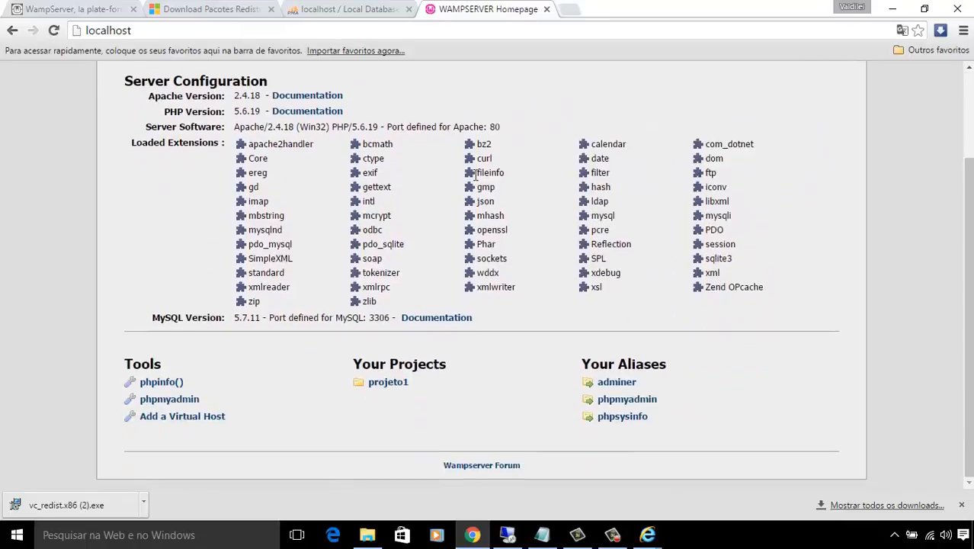
{"action": "scroll", "coordinate": [630, 209], "scroll_direction": "up", "scroll_amount": 2}
{"action": "scroll", "coordinate": [631, 210], "scroll_direction": "down", "scroll_amount": 1}
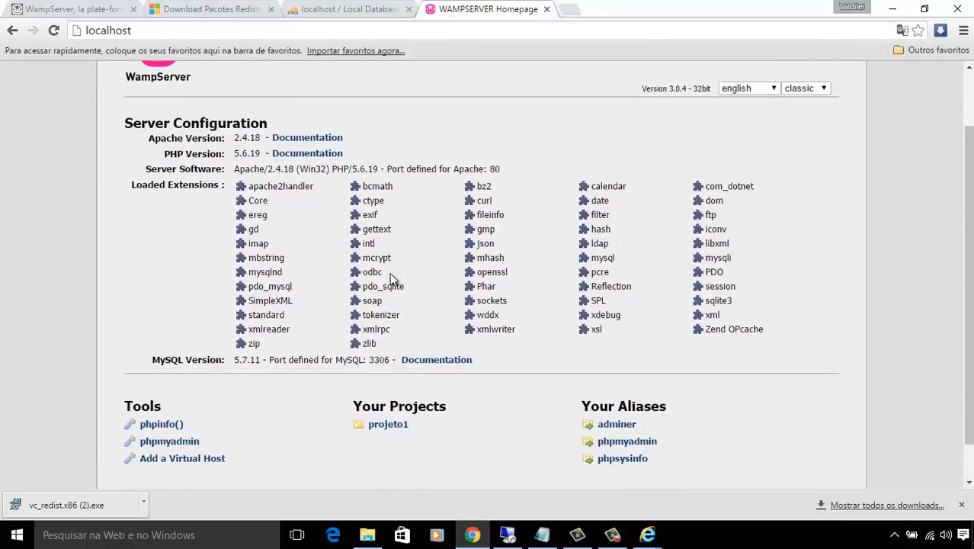
{"action": "left_click", "coordinate": [389, 426]}
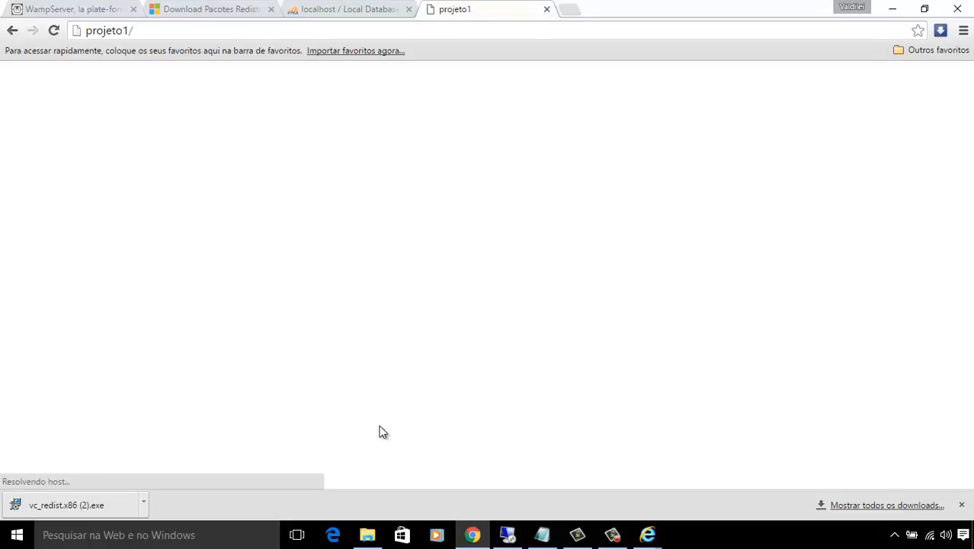
{"action": "left_click", "coordinate": [12, 30]}
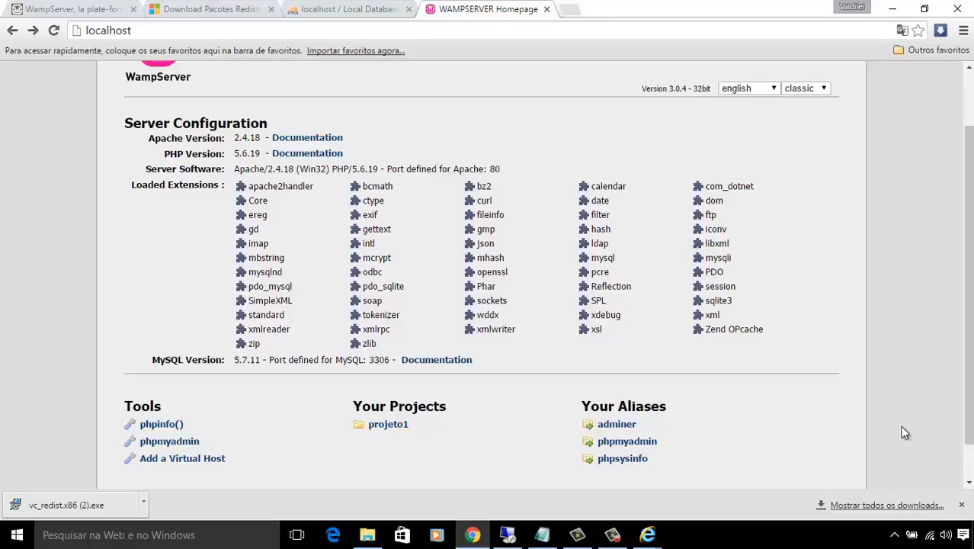
Reload the WampServer homepage at localhost, then minimise Chrome and Internet Explorer.
{"action": "left_click", "coordinate": [894, 534]}
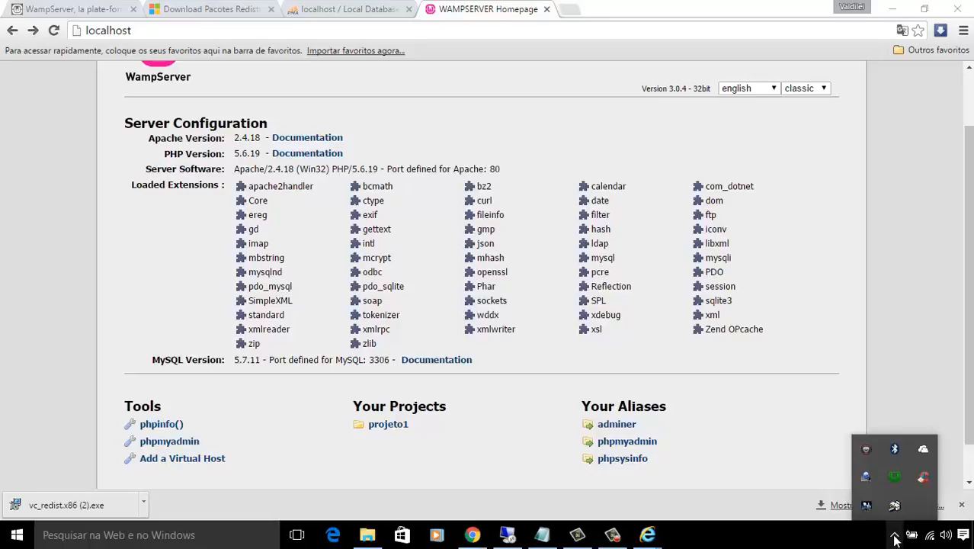
{"action": "left_click", "coordinate": [895, 477]}
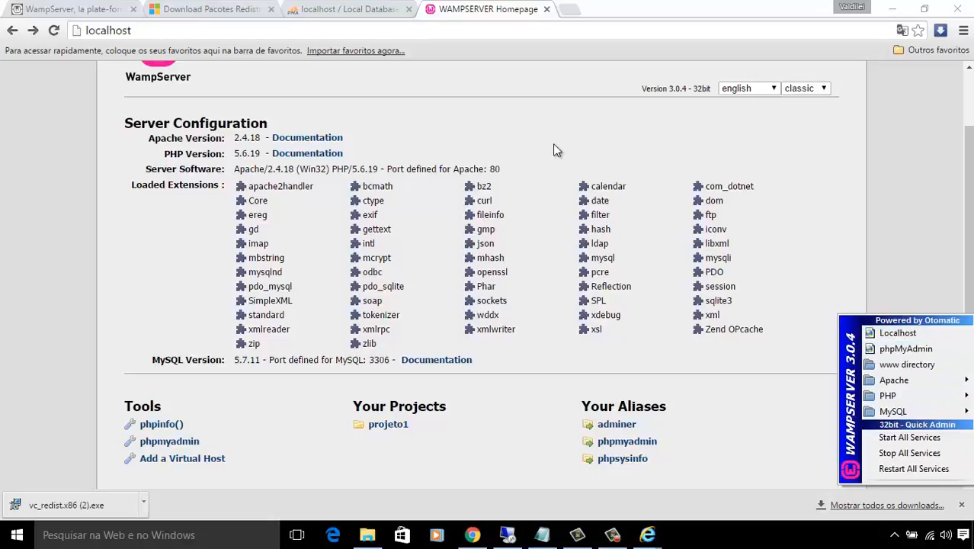
{"action": "left_click", "coordinate": [367, 27]}
{"action": "left_click", "coordinate": [367, 28]}
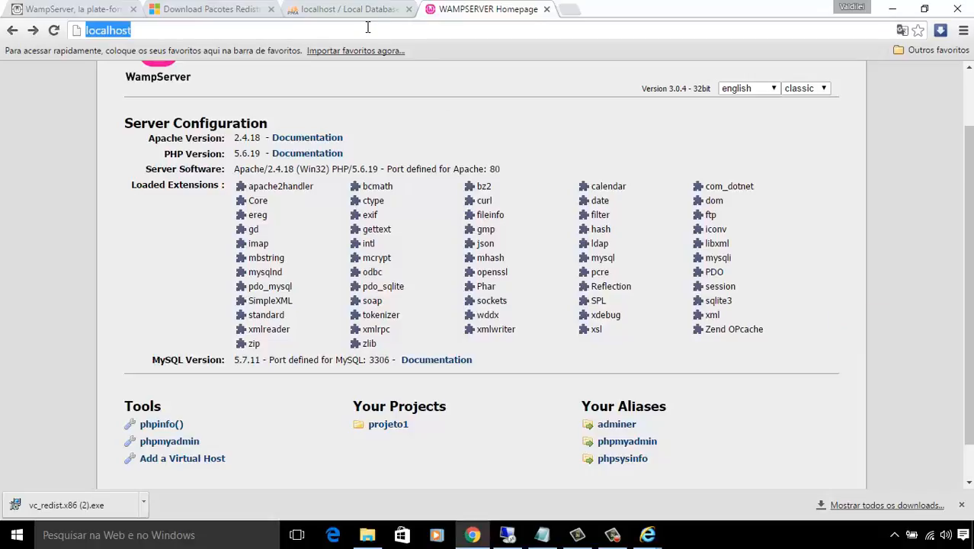
{"action": "type", "text": "loca"}
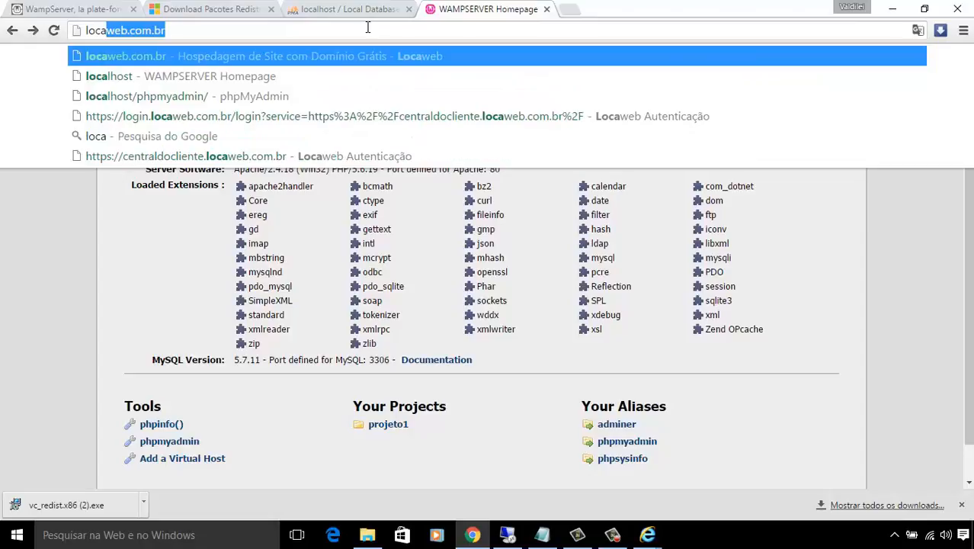
{"action": "type", "text": "lhos"}
{"action": "key", "text": "Return"}
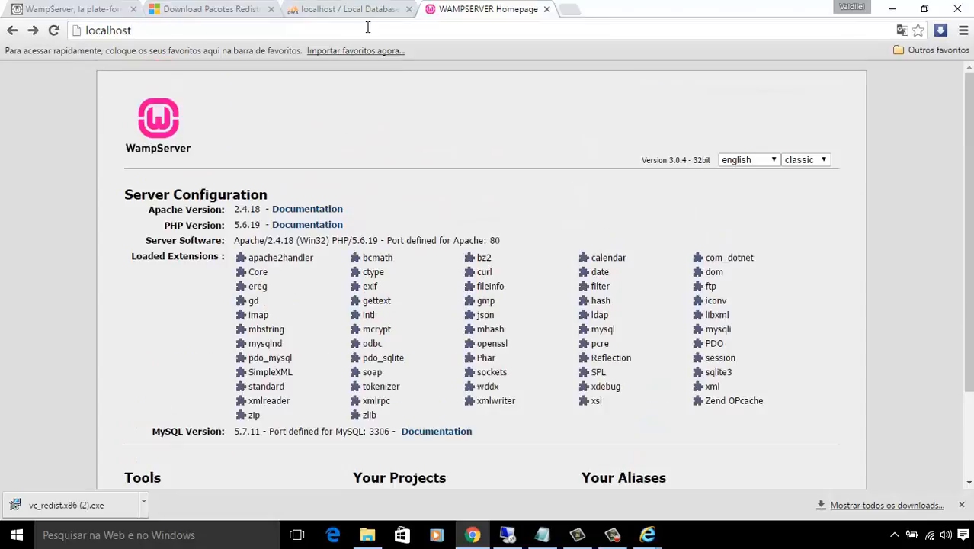
{"action": "left_click", "coordinate": [892, 9]}
{"action": "left_click", "coordinate": [892, 9]}
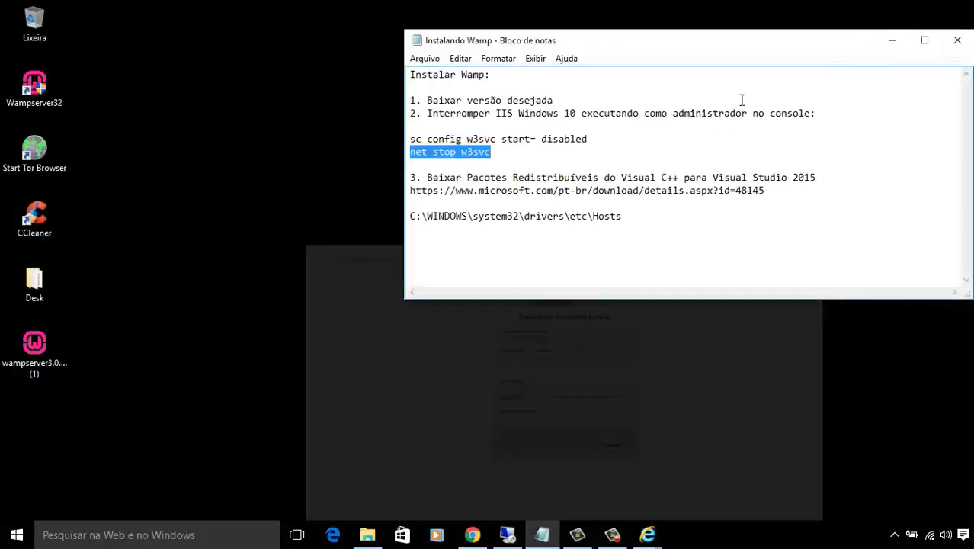
Place the cursor after the Hosts path in the notes and launch Notepad as administrator.
{"action": "left_click", "coordinate": [609, 205]}
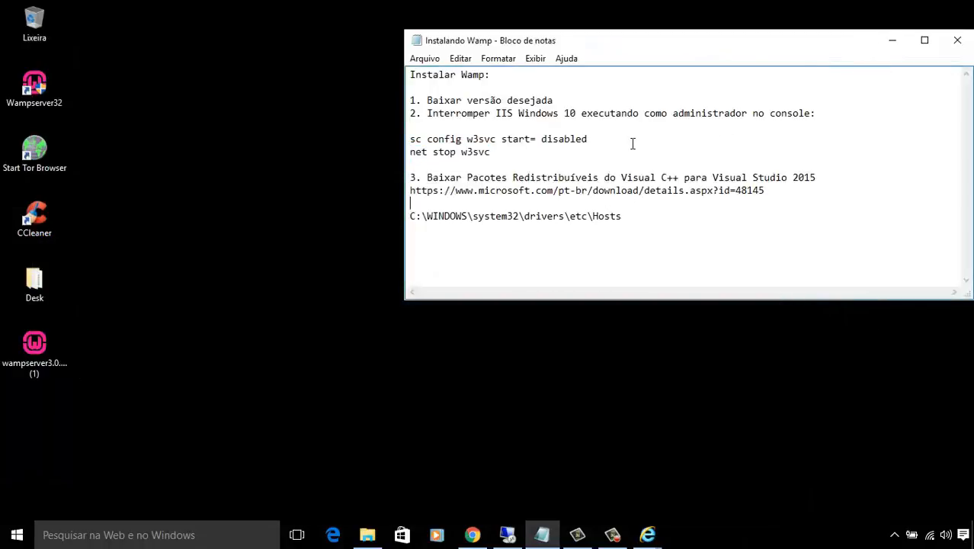
{"action": "left_click", "coordinate": [625, 216]}
{"action": "left_click", "coordinate": [175, 538]}
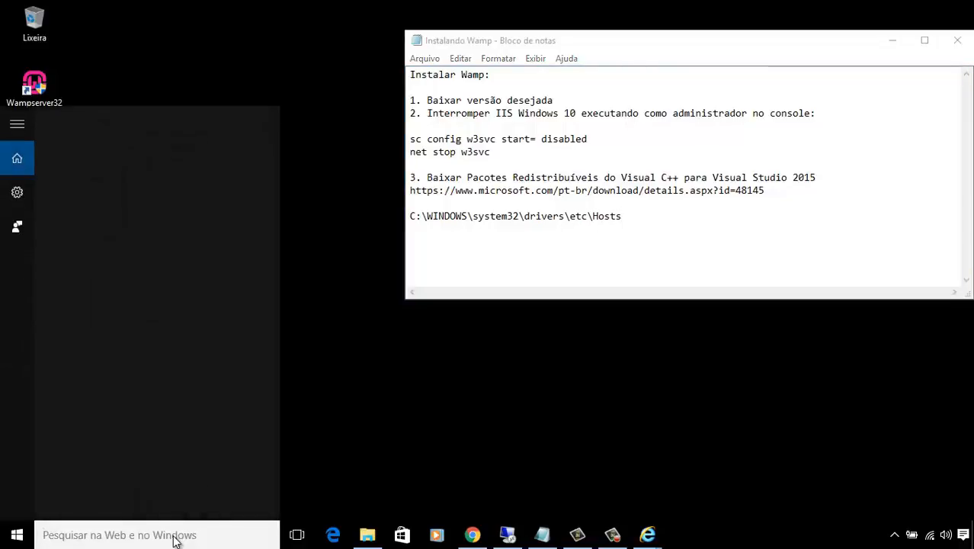
{"action": "type", "text": "notepad"}
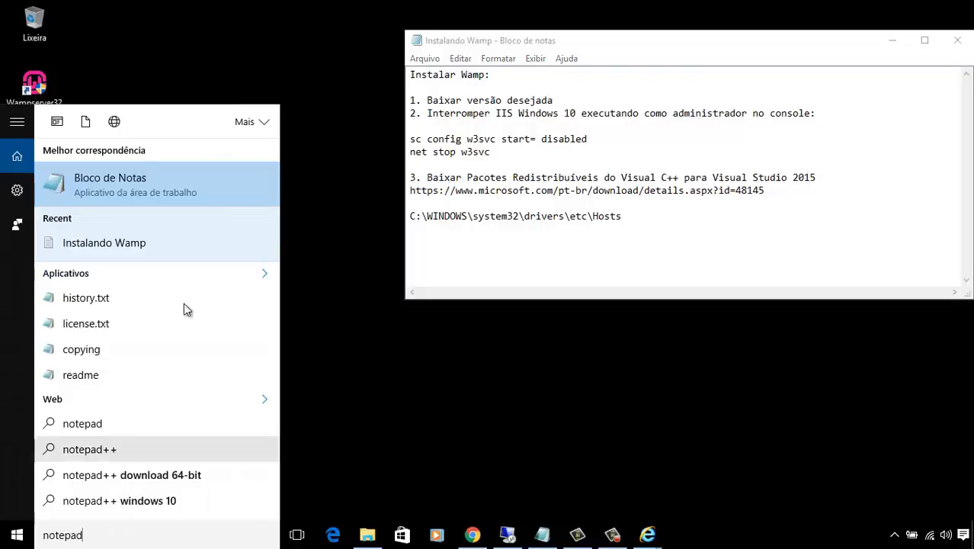
{"action": "right_click", "coordinate": [135, 180]}
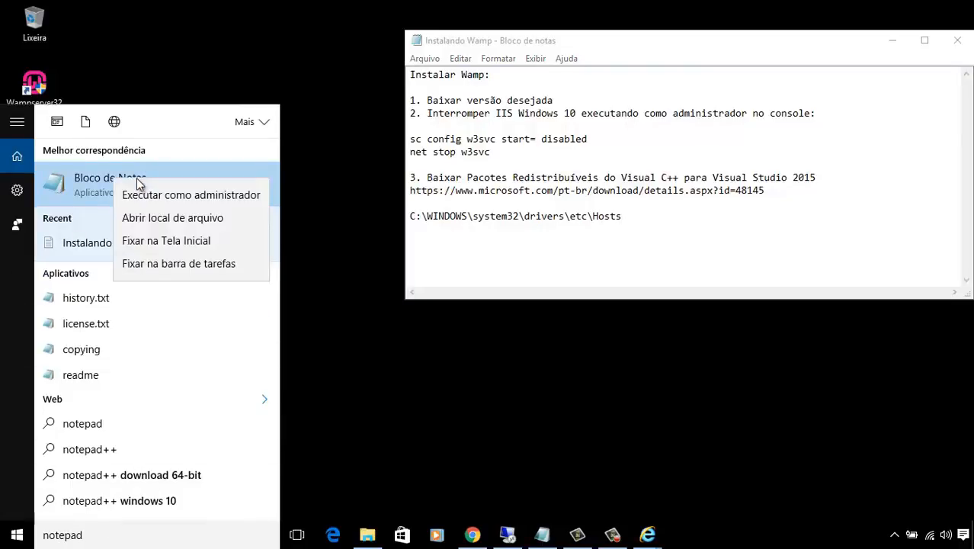
{"action": "left_click", "coordinate": [208, 200]}
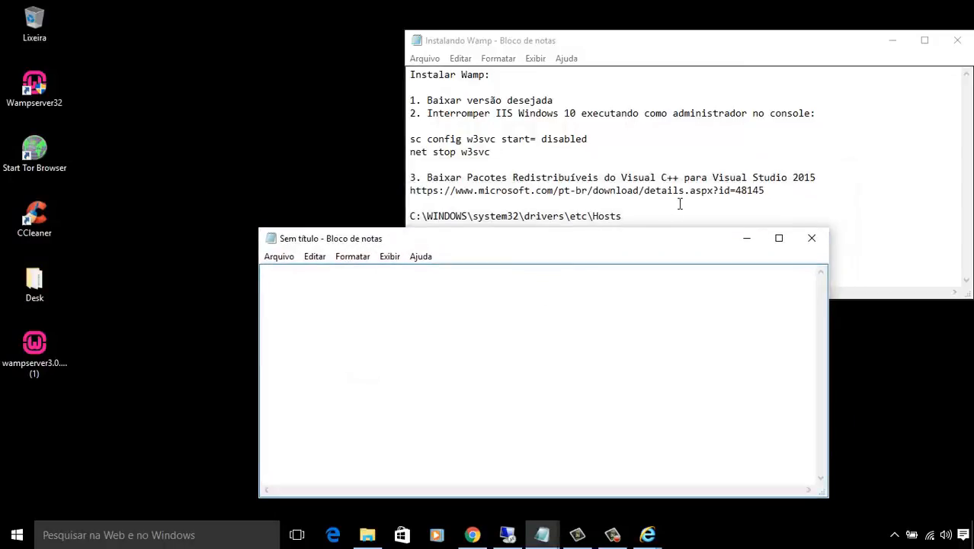
Open C:\WINDOWS\system32\drivers\etc\Hosts in the administrator Notepad, pasting the path from the notes.
{"action": "left_click", "coordinate": [645, 216]}
{"action": "left_click_drag", "start_coordinate": [645, 217], "coordinate": [384, 213]}
{"action": "key", "text": "ctrl+c"}
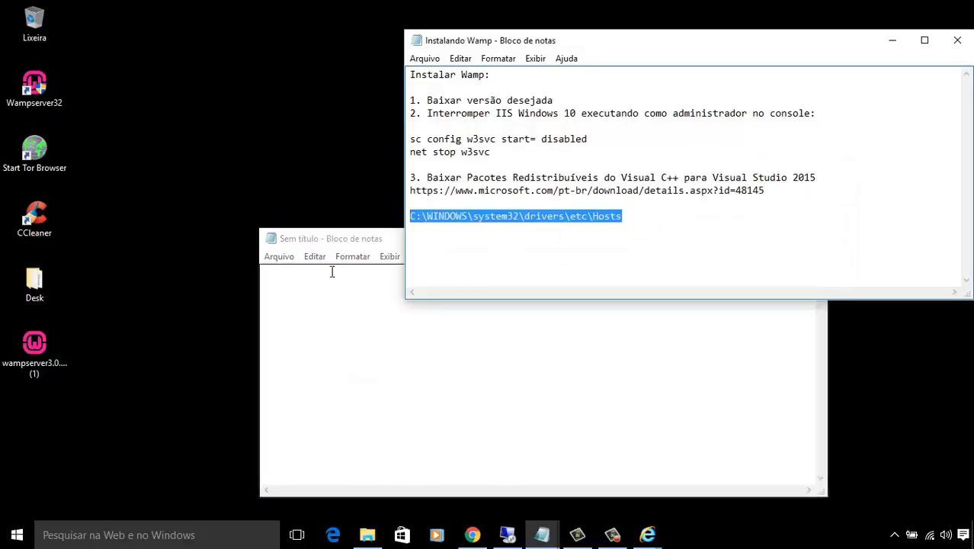
{"action": "left_click", "coordinate": [279, 256]}
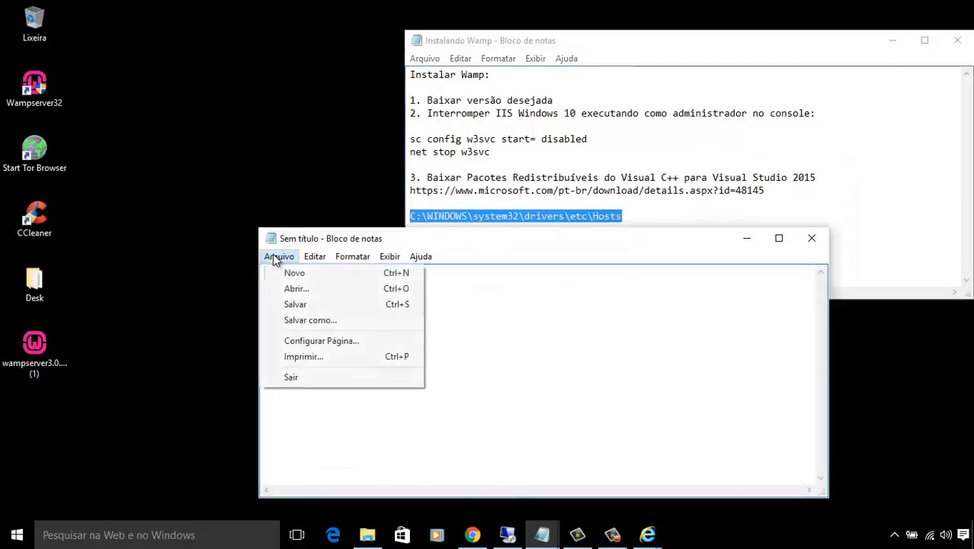
{"action": "left_click", "coordinate": [284, 294]}
{"action": "key", "text": "ctrl+v"}
{"action": "left_click", "coordinate": [625, 472]}
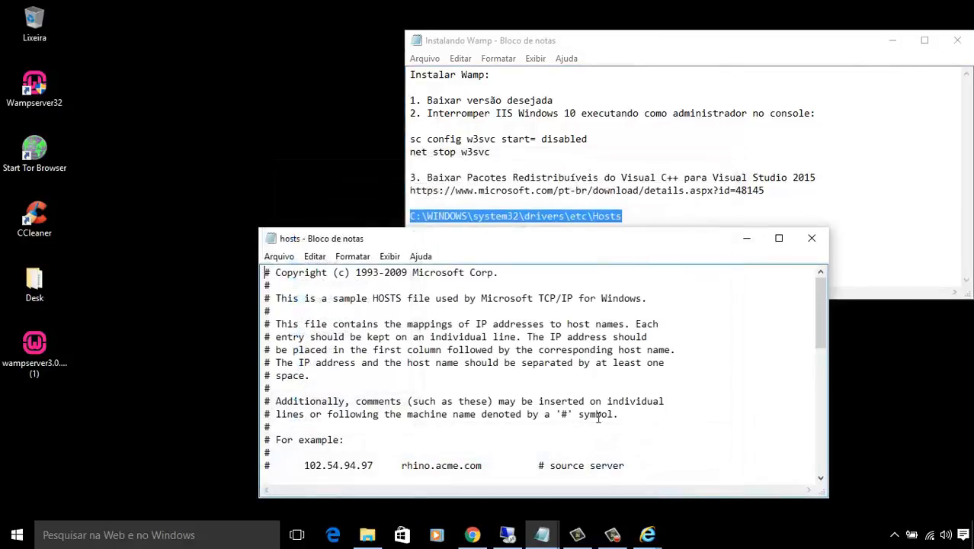
{"action": "double_click", "coordinate": [611, 239]}
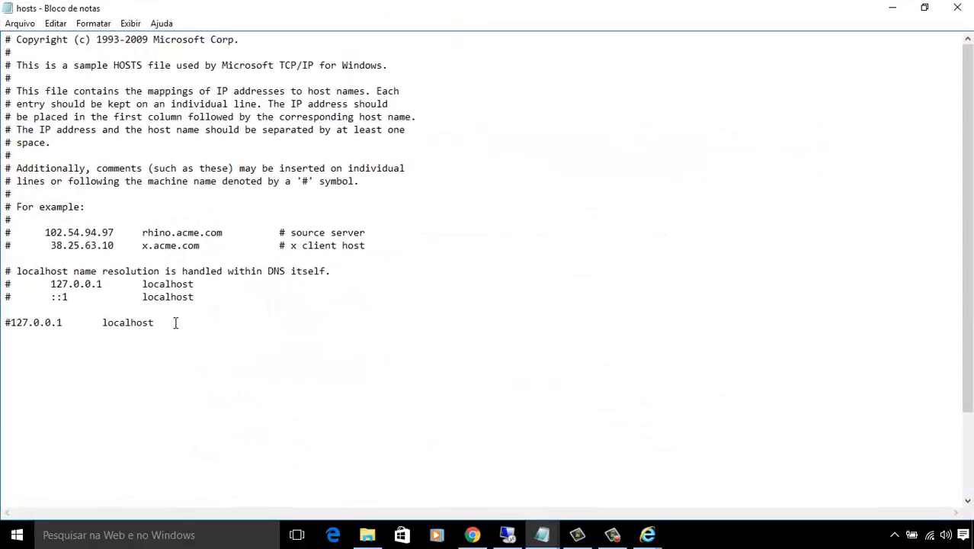
Remove the # before 127.0.0.1 localhost, save the hosts file, and close it.
{"action": "left_click_drag", "start_coordinate": [160, 322], "coordinate": [11, 323]}
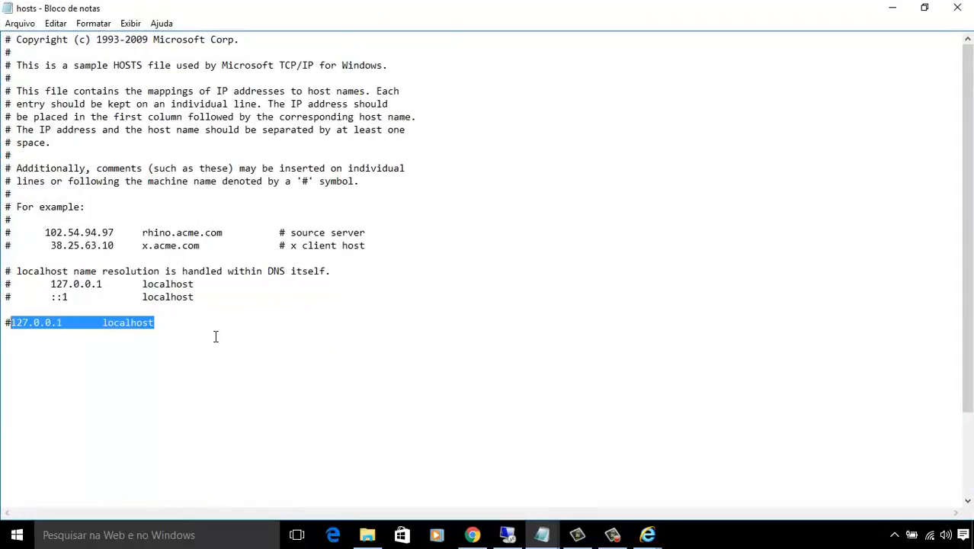
{"action": "left_click", "coordinate": [100, 322]}
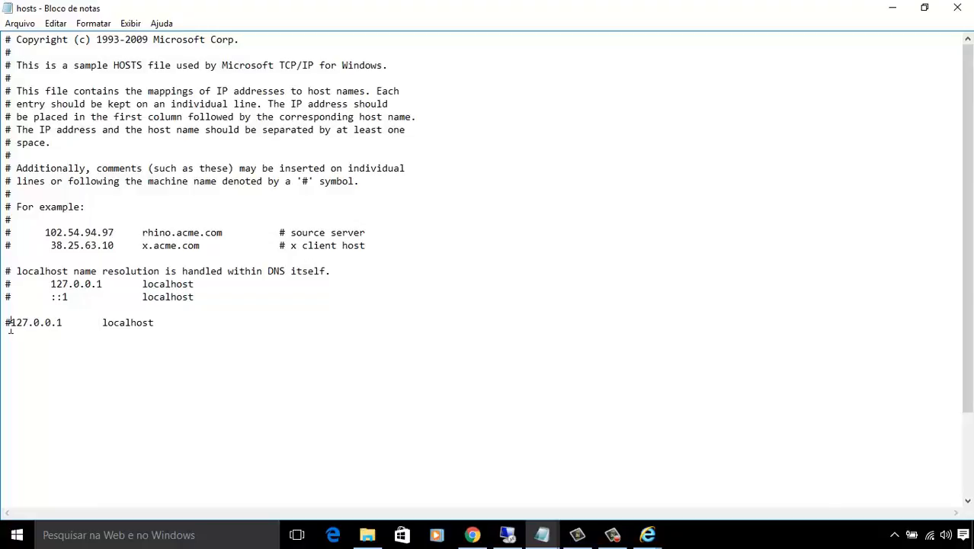
{"action": "left_click_drag", "start_coordinate": [11, 326], "coordinate": [2, 326]}
{"action": "key", "text": "Delete"}
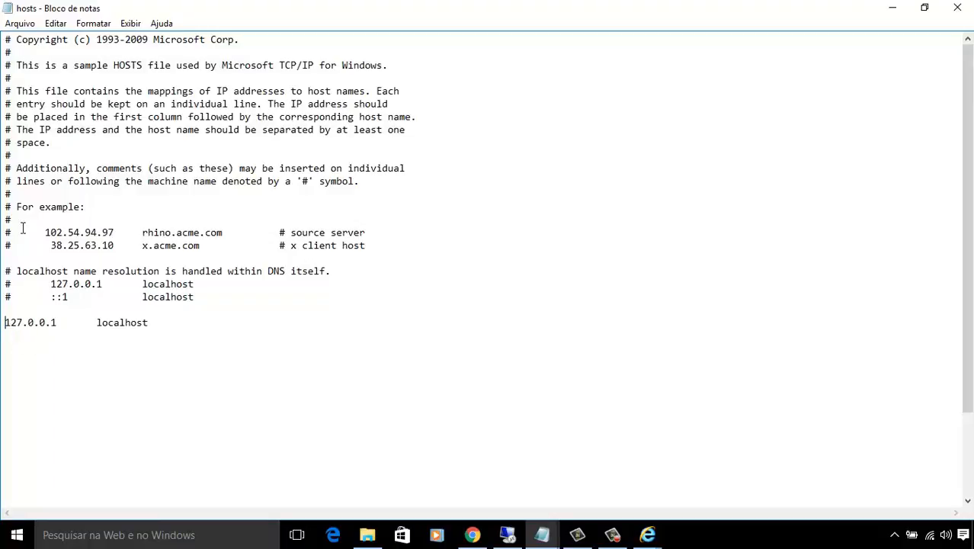
{"action": "left_click", "coordinate": [20, 25]}
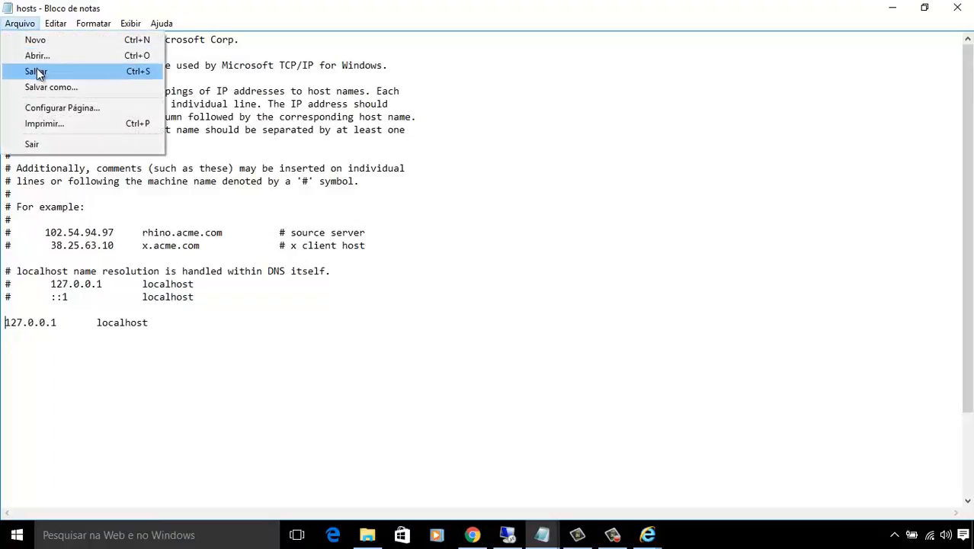
{"action": "left_click", "coordinate": [80, 71]}
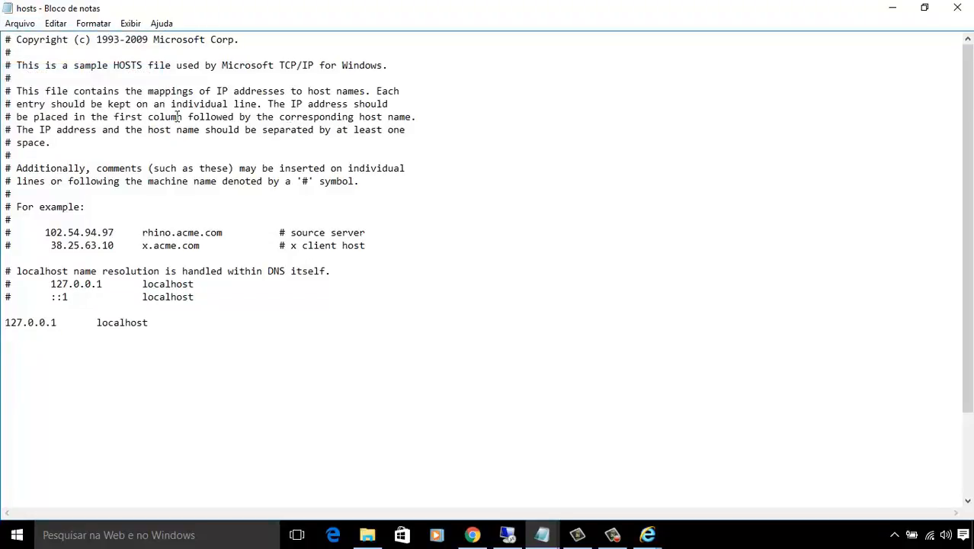
{"action": "left_click", "coordinate": [957, 8]}
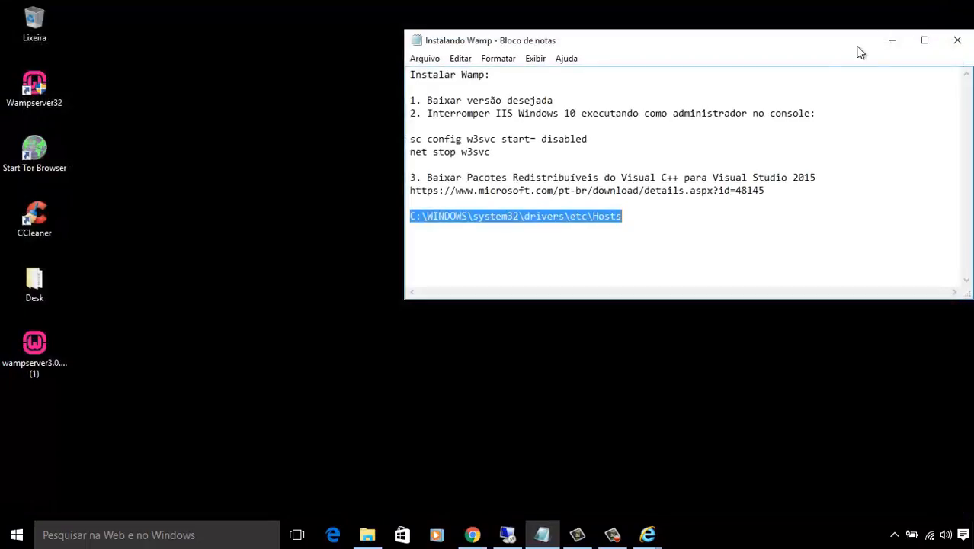
{"action": "left_click", "coordinate": [686, 203]}
{"action": "left_click", "coordinate": [148, 534]}
{"action": "type", "text": "notep"}
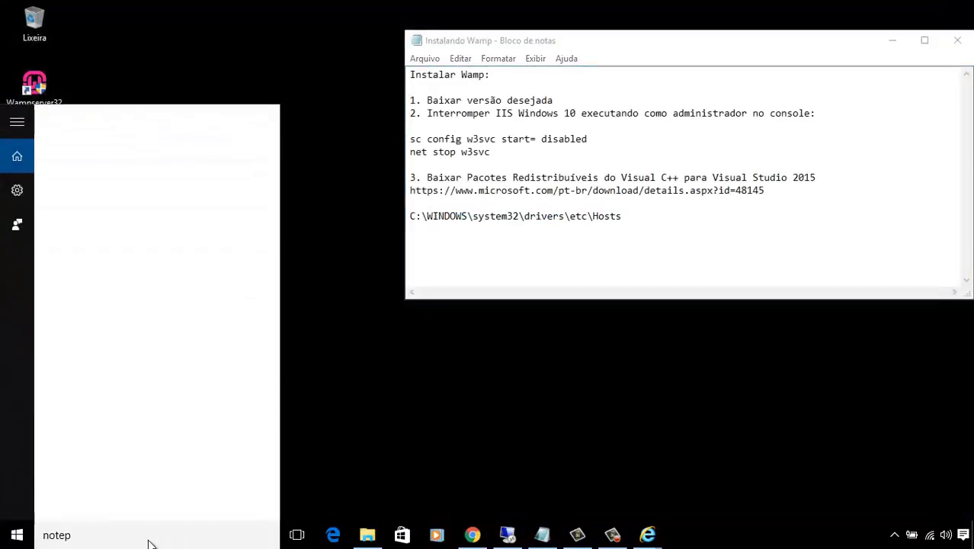
{"action": "type", "text": "ad"}
{"action": "right_click", "coordinate": [225, 192]}
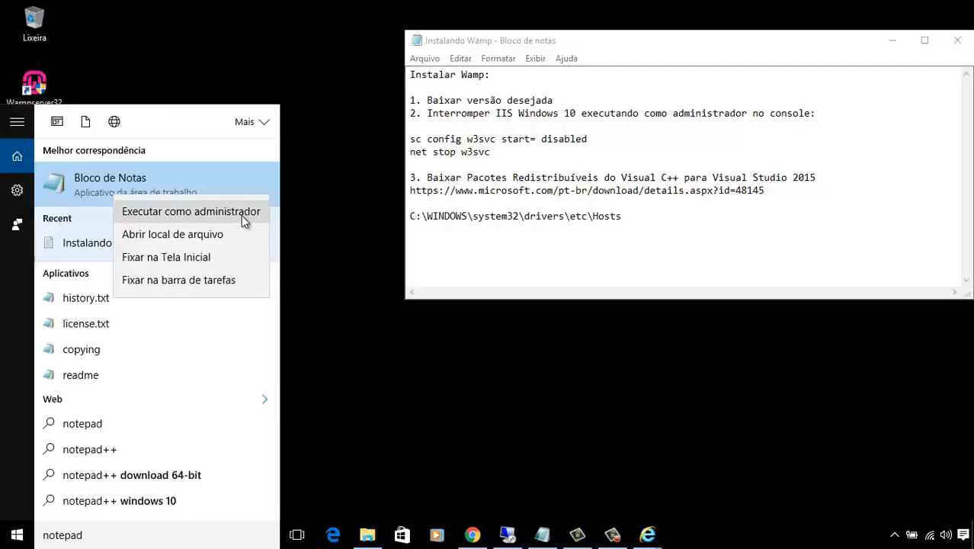
{"action": "left_click", "coordinate": [626, 236]}
{"action": "left_click_drag", "start_coordinate": [622, 217], "coordinate": [587, 216]}
{"action": "left_click", "coordinate": [618, 264]}
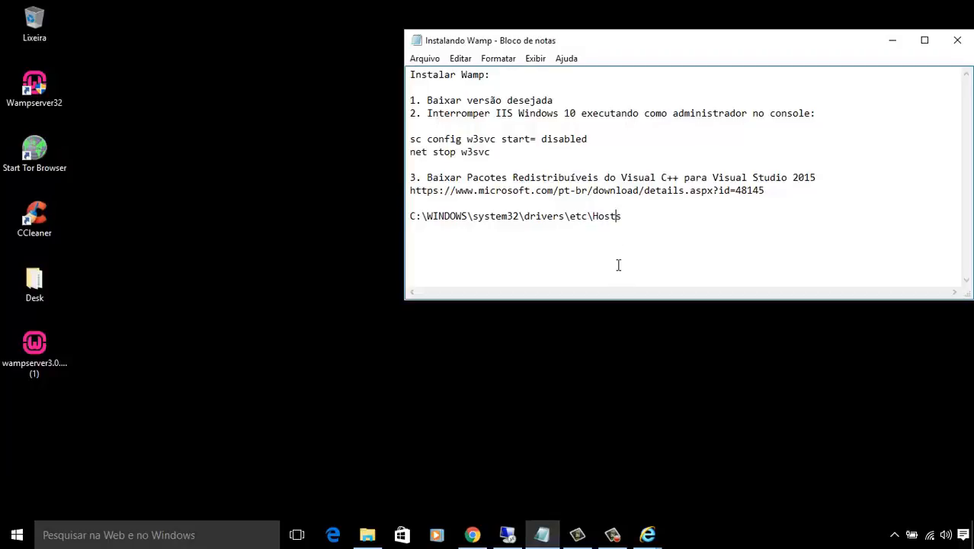
{"action": "left_click", "coordinate": [894, 535]}
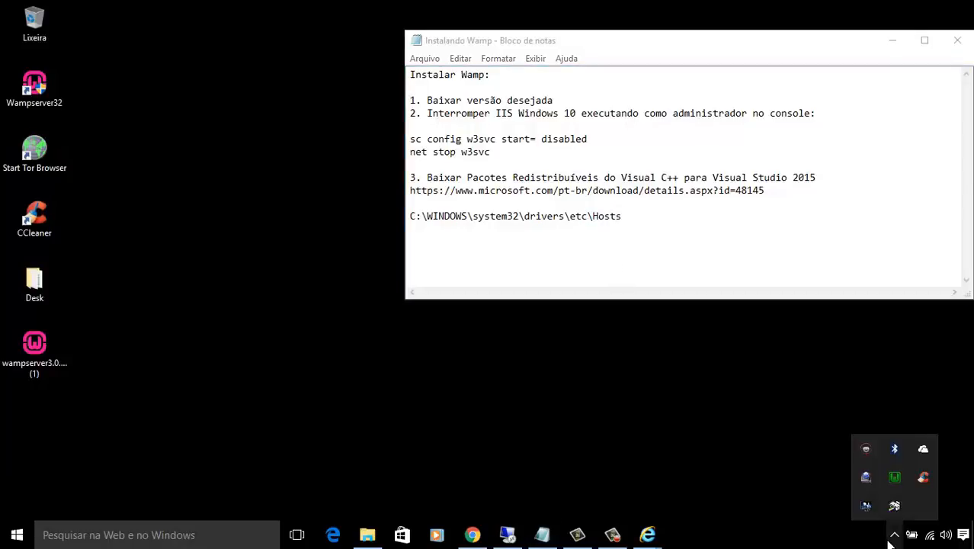
{"action": "left_click", "coordinate": [893, 484]}
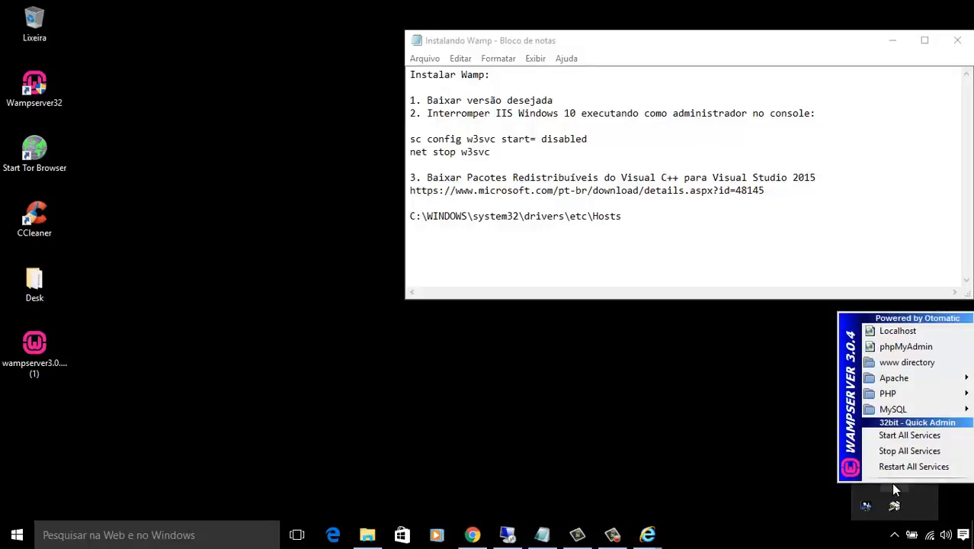
{"action": "left_click", "coordinate": [826, 461]}
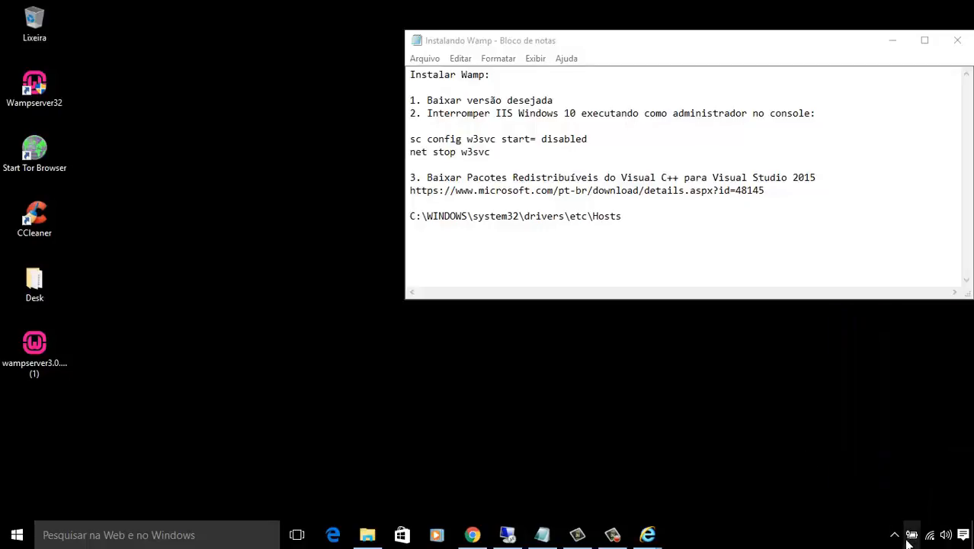
{"action": "left_click", "coordinate": [901, 536]}
{"action": "right_click", "coordinate": [896, 480]}
{"action": "mouse_move", "coordinate": [912, 439]}
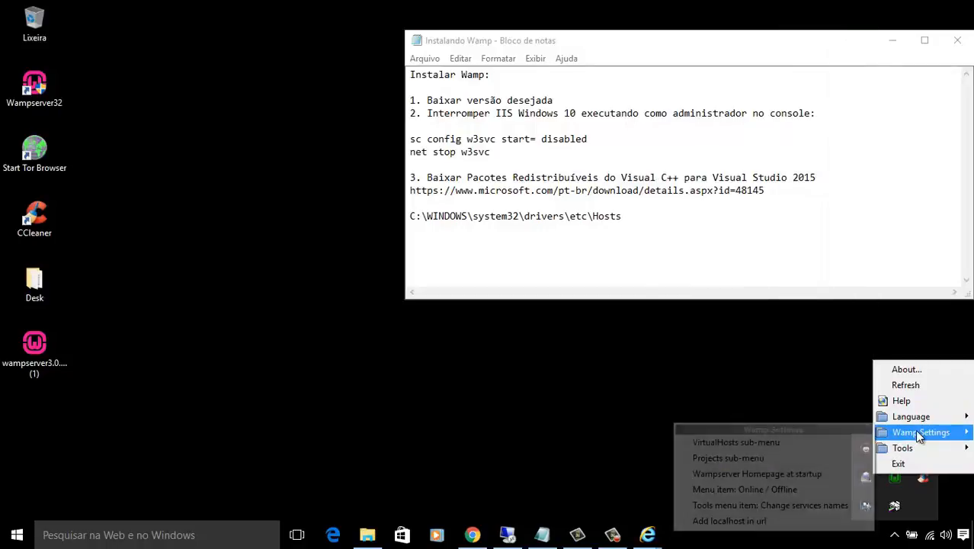
{"action": "left_click", "coordinate": [902, 464]}
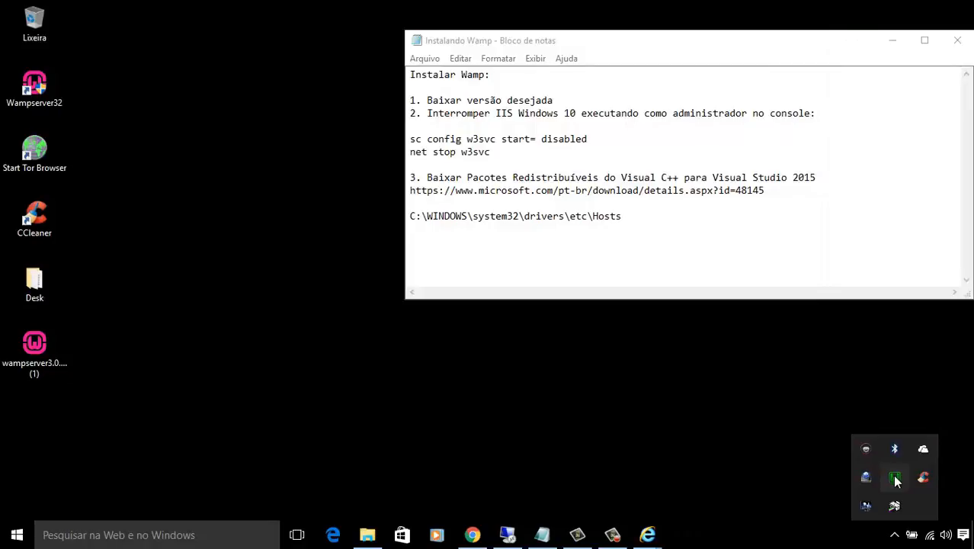
{"action": "left_click", "coordinate": [895, 478]}
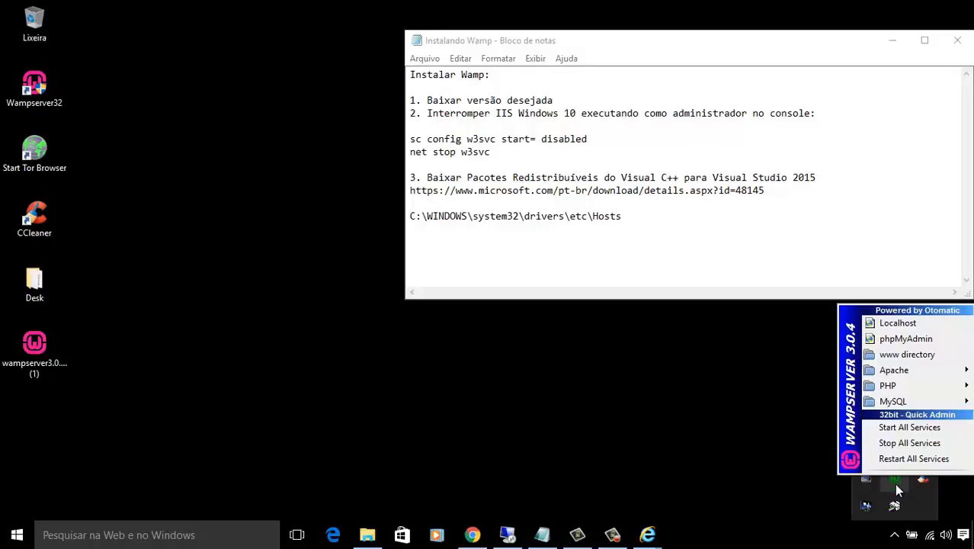
{"action": "right_click", "coordinate": [895, 480]}
{"action": "mouse_move", "coordinate": [910, 447]}
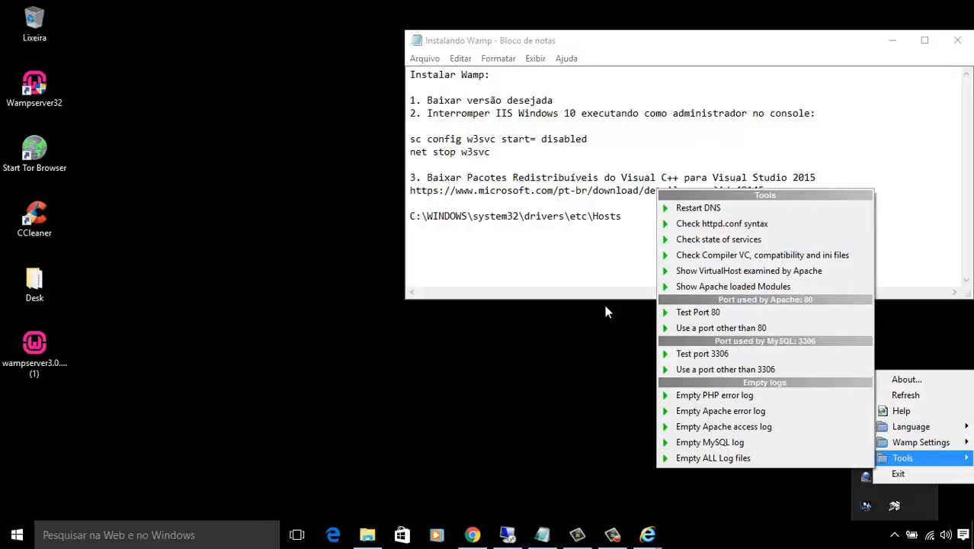
{"action": "left_click", "coordinate": [596, 329]}
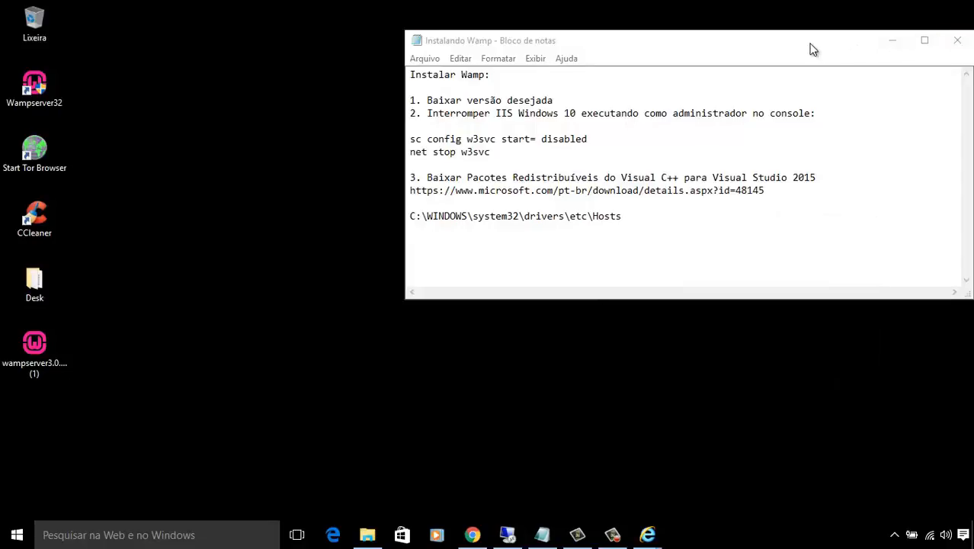
{"action": "left_click_drag", "start_coordinate": [811, 48], "coordinate": [775, 47]}
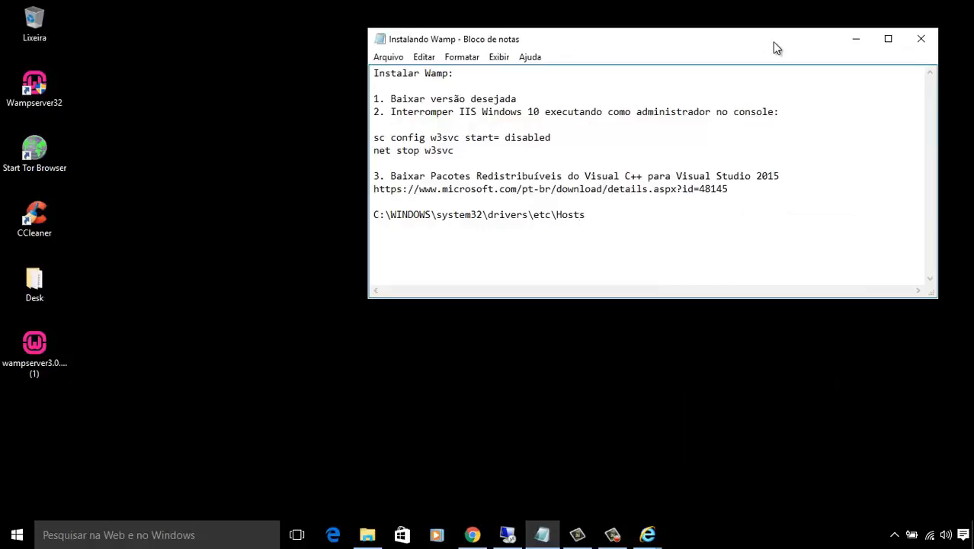